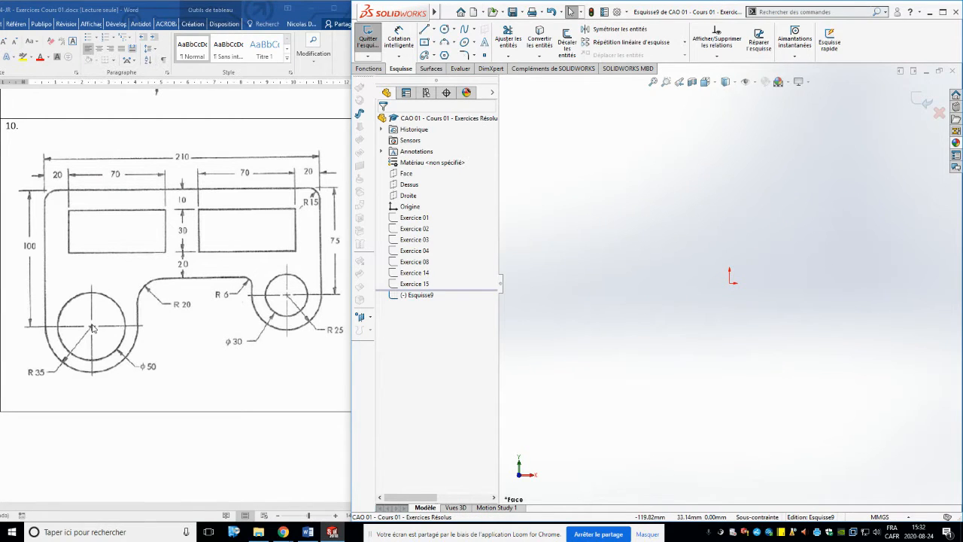
Sketch a three-point corner rectangle about 144 mm by 108 mm around the origin and convert it to construction geometry.
click(435, 43)
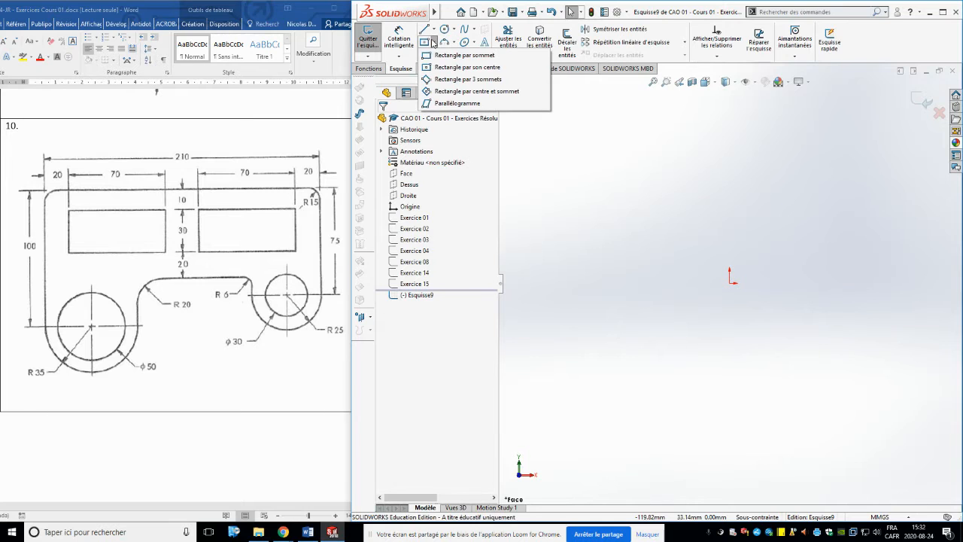
click(456, 79)
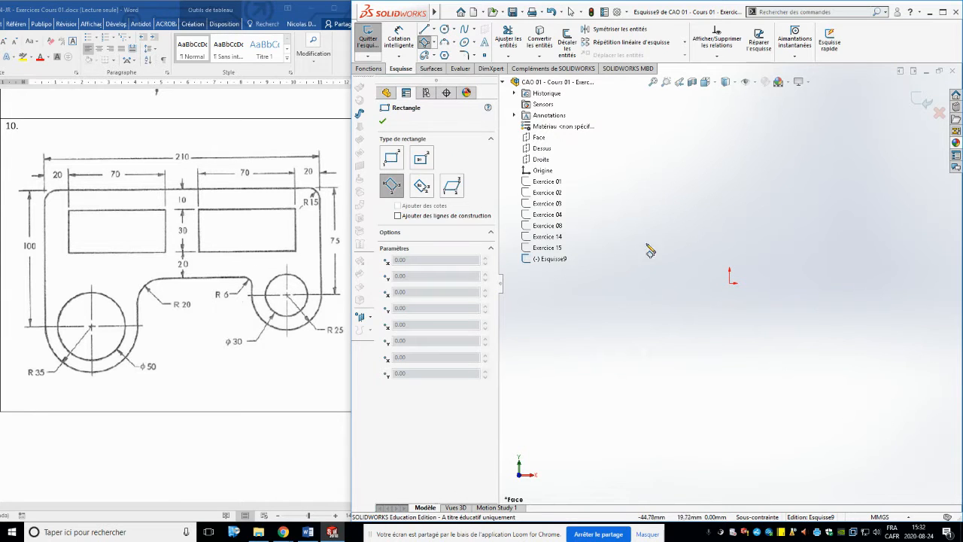
click(647, 193)
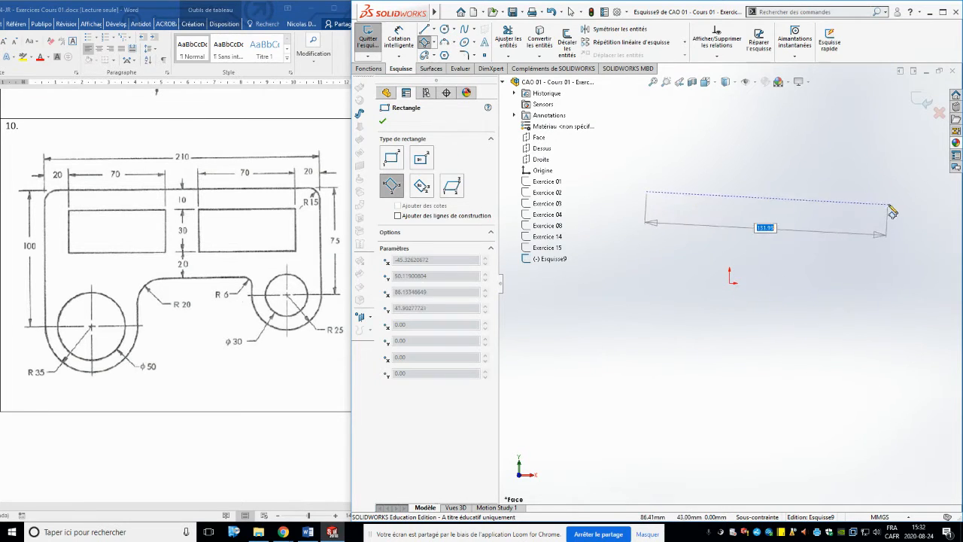
click(911, 195)
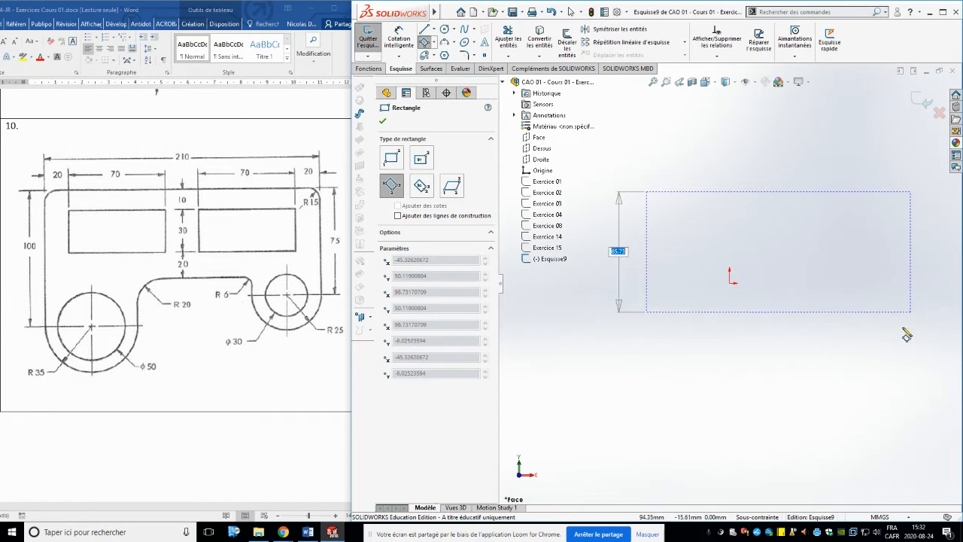
click(910, 389)
click(441, 382)
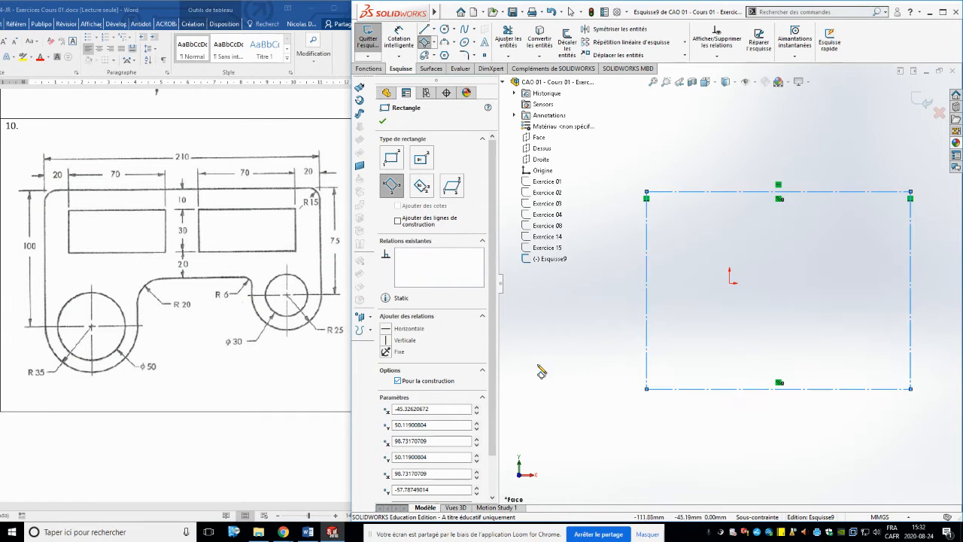
key(Escape)
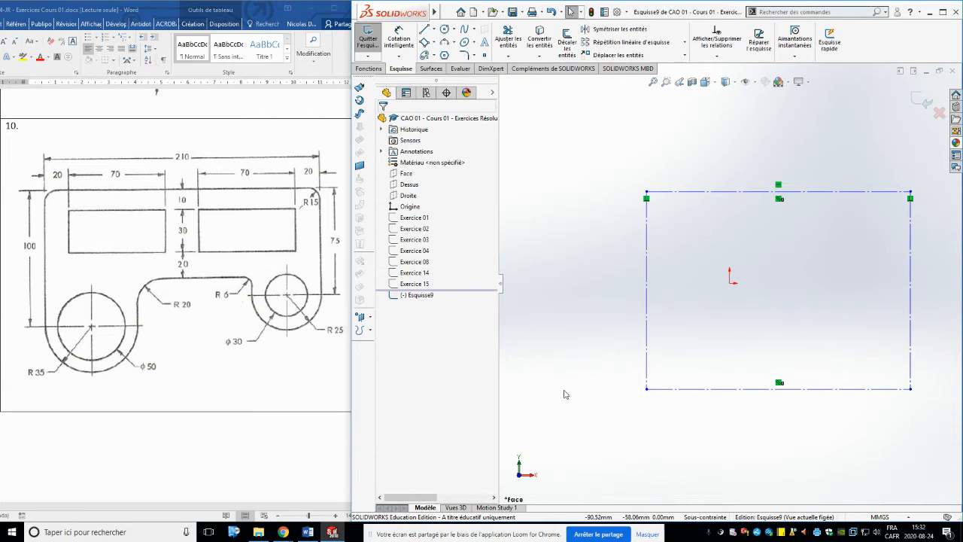
Dimension the rectangle's bottom edge 35 mm from the origin.
click(398, 37)
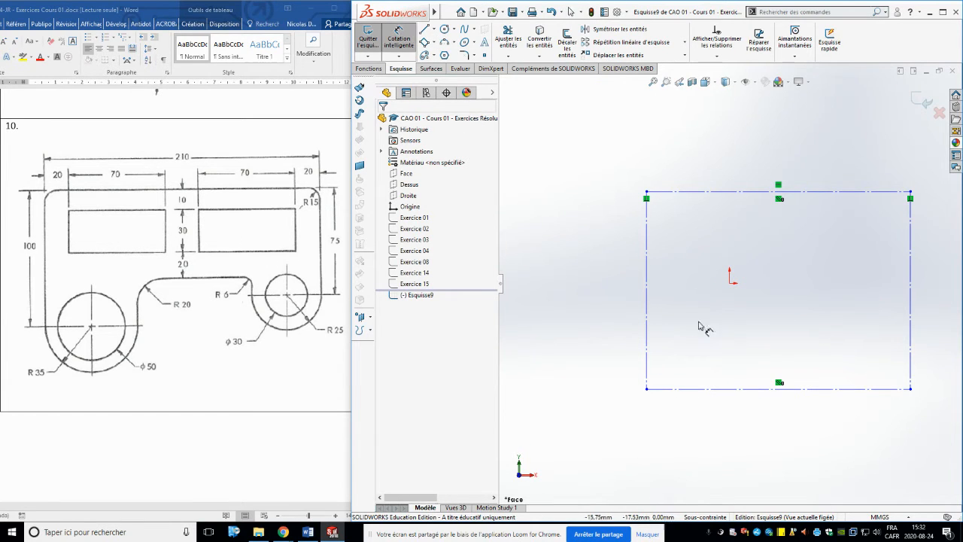
click(734, 389)
click(727, 283)
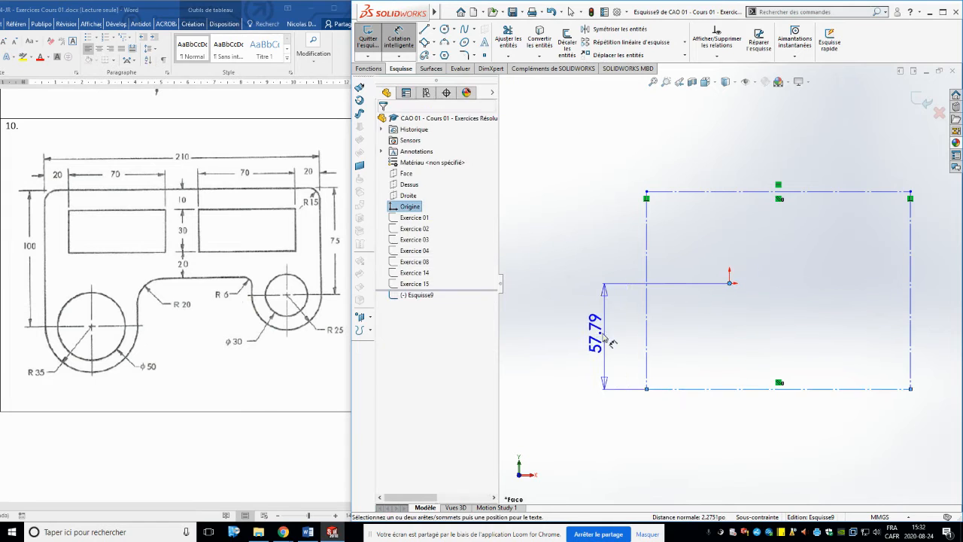
click(601, 333)
text(35)
key(Return)
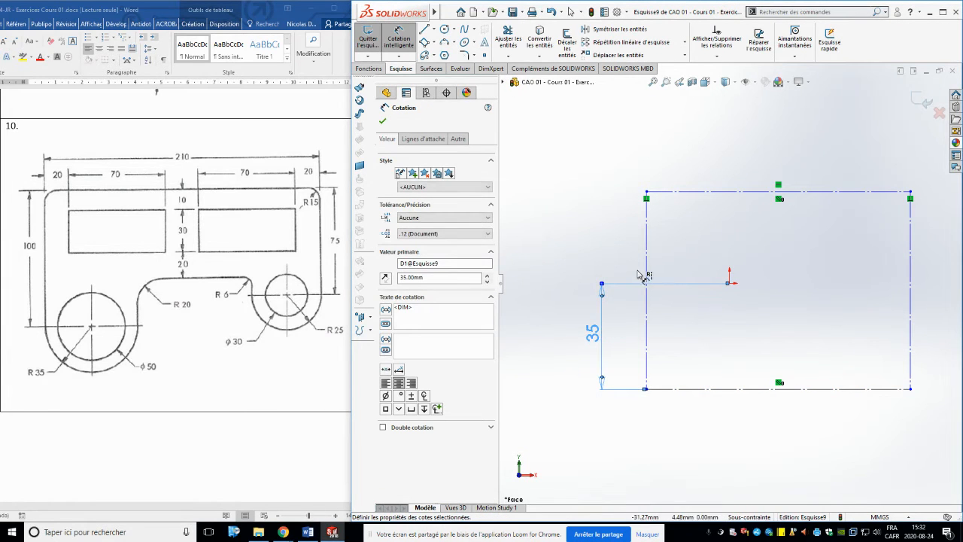
Dimension the rectangle's top edge 100 mm from the origin.
click(734, 193)
click(729, 283)
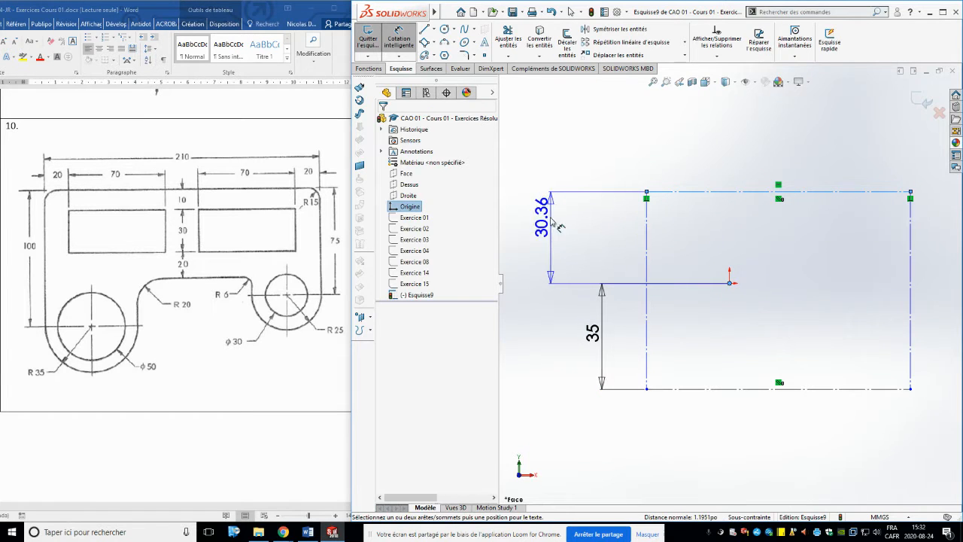
click(550, 230)
text(100)
key(Return)
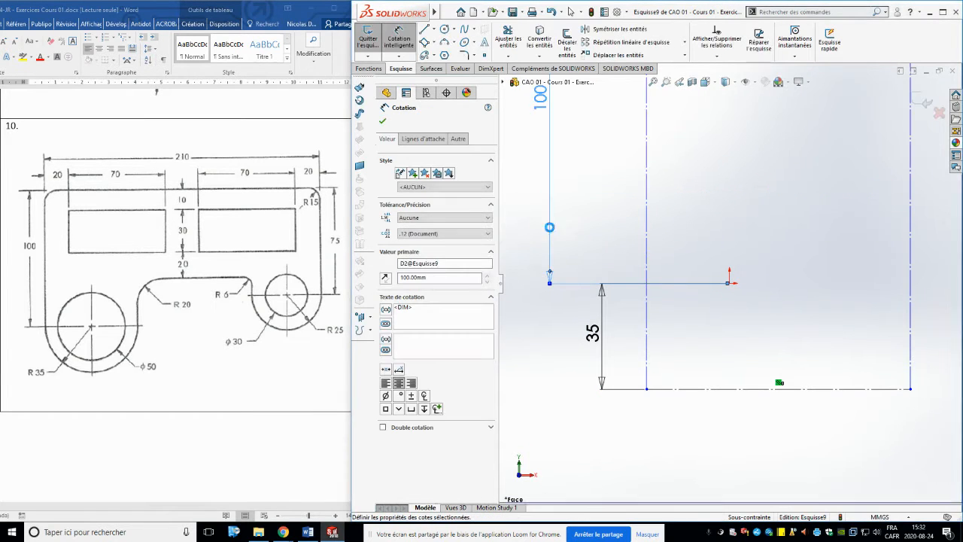
Dimension the rectangle's overall width as 210 mm, placing the dimension above its top edge.
scroll(787, 232, up, 3)
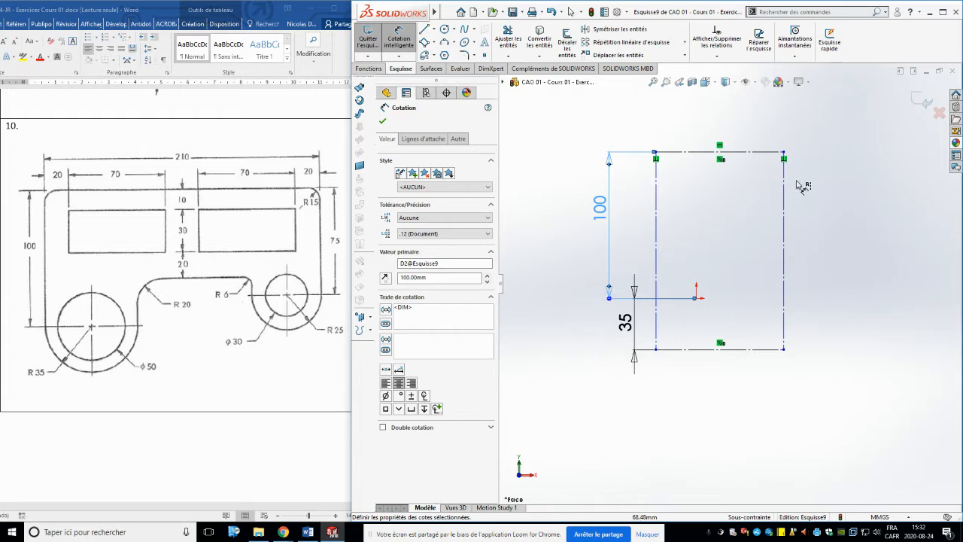
click(764, 153)
click(748, 120)
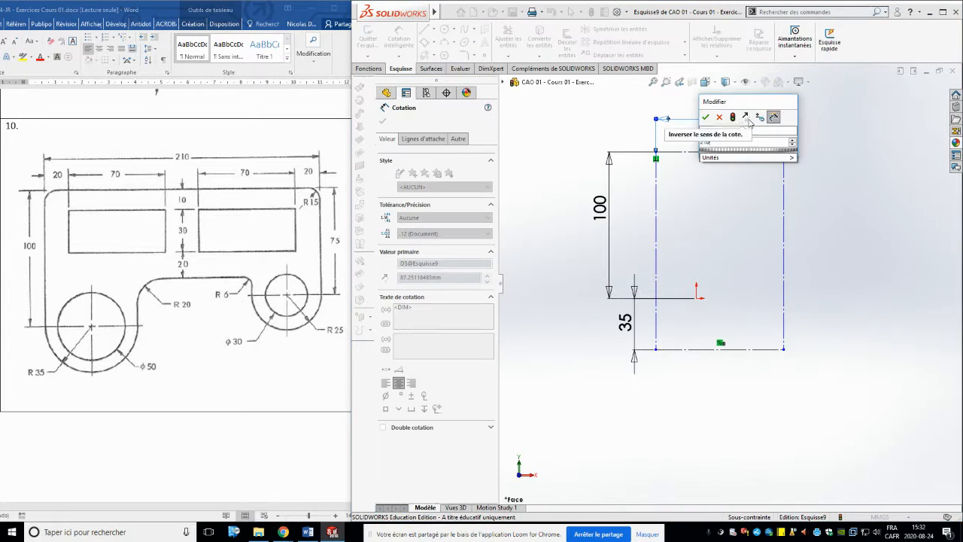
text(210)
key(Return)
scroll(768, 286, up, 3)
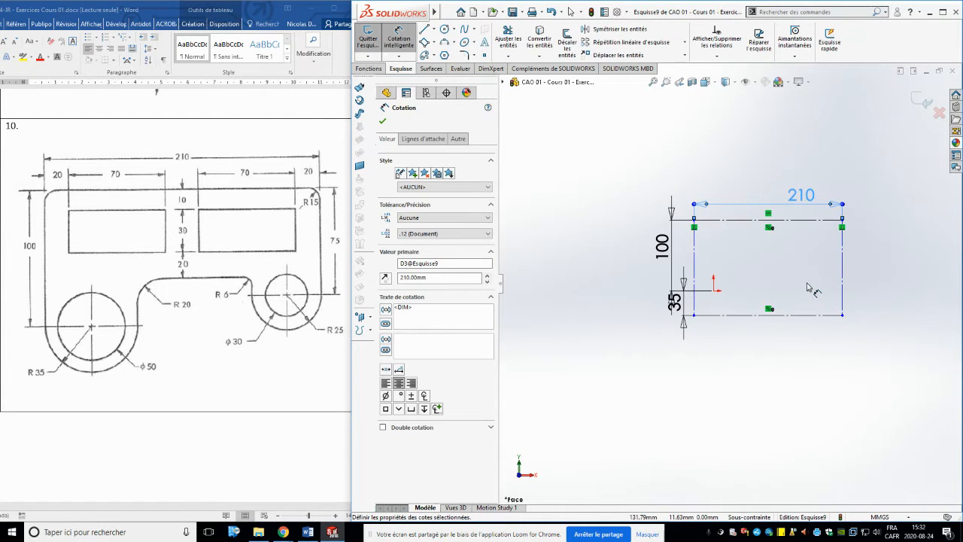
key(Escape)
Slide the construction rectangle horizontally by its lower-right corner.
click(816, 324)
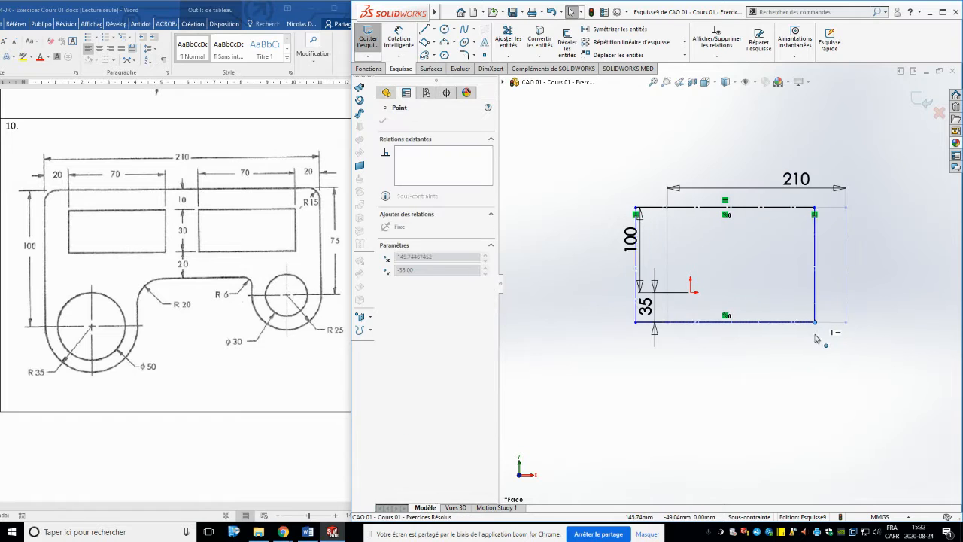
drag(817, 339, 840, 334)
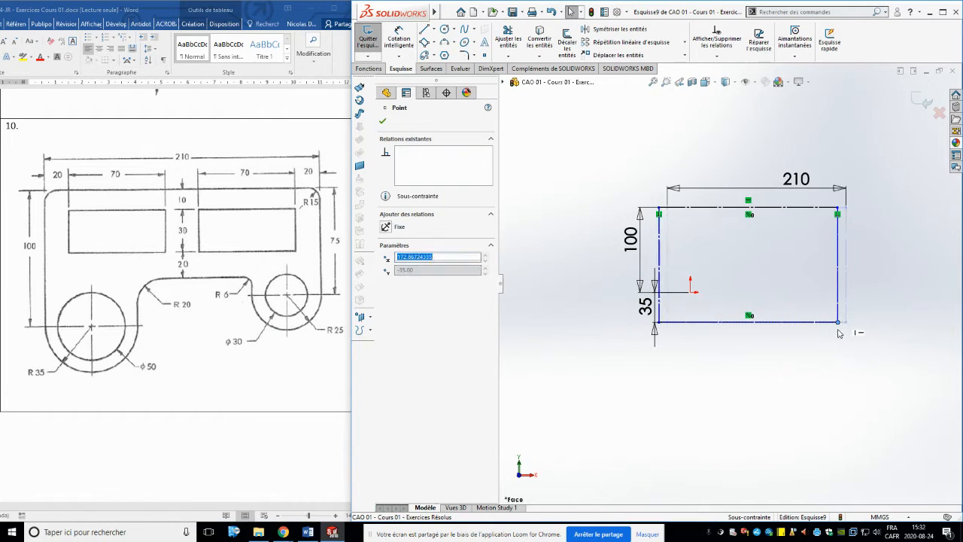
click(762, 417)
Dimension the rectangle's left edge 35 mm horizontally from the origin and move the vertical 35 mm dimension farther out from the rectangle.
right_drag(750, 427, 760, 375)
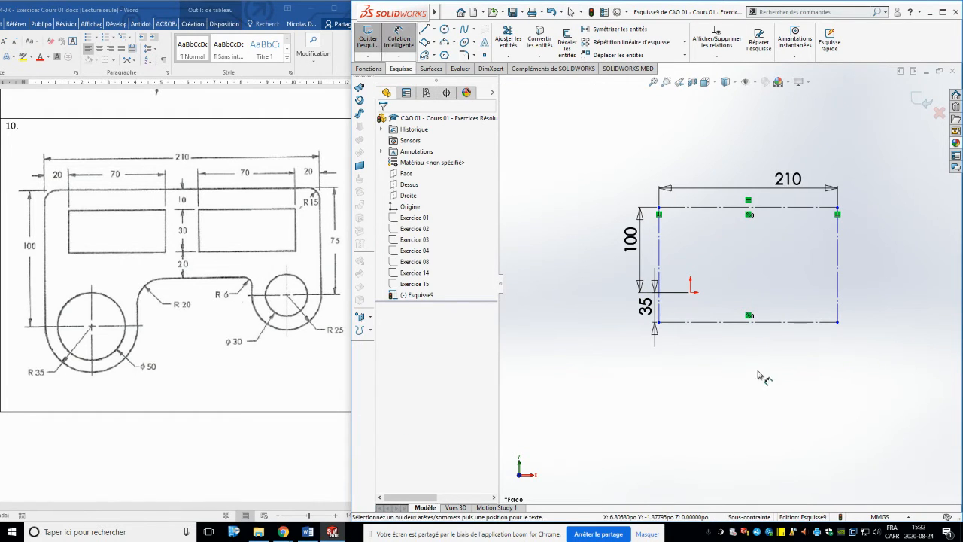
click(690, 292)
click(662, 258)
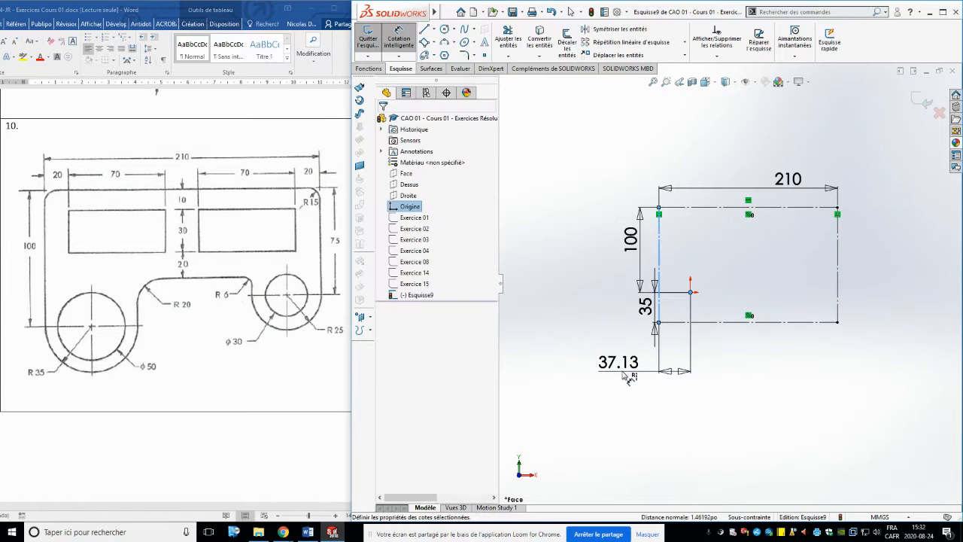
click(626, 367)
text(35)
key(Return)
drag(645, 304, 542, 320)
scroll(931, 259, down, 2)
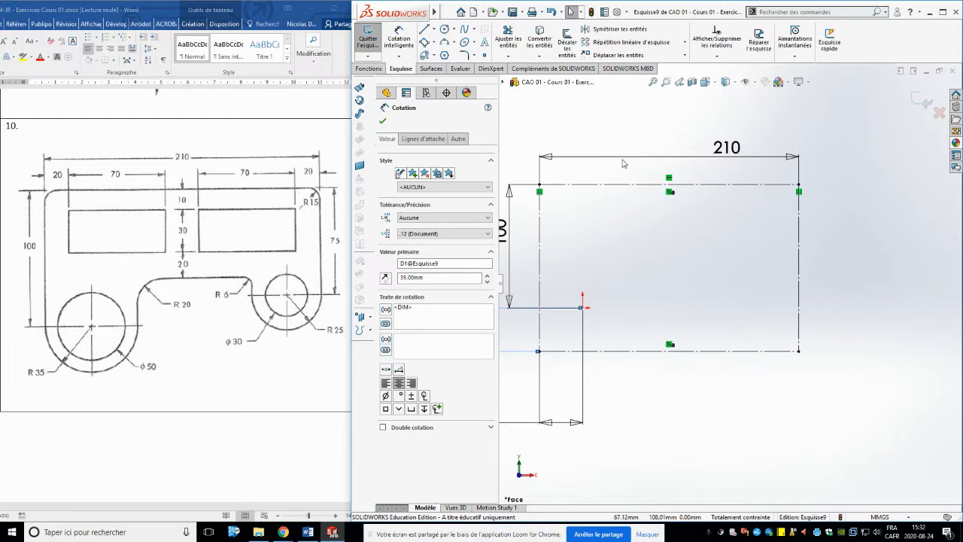
key(Escape)
Sketch the bus outline's left, top and right sides along the construction rectangle, continuing into a tangent semicircular arc for the smaller wheel.
click(426, 32)
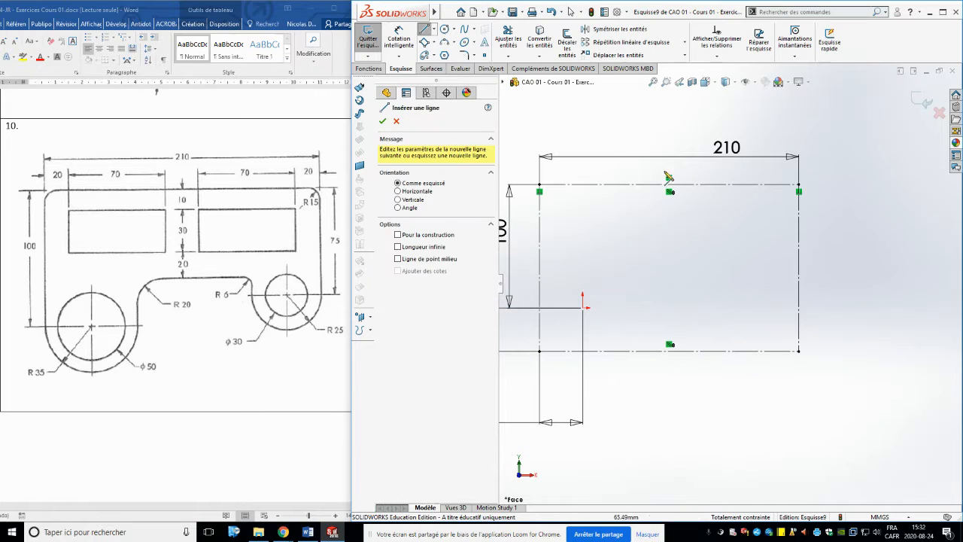
click(540, 309)
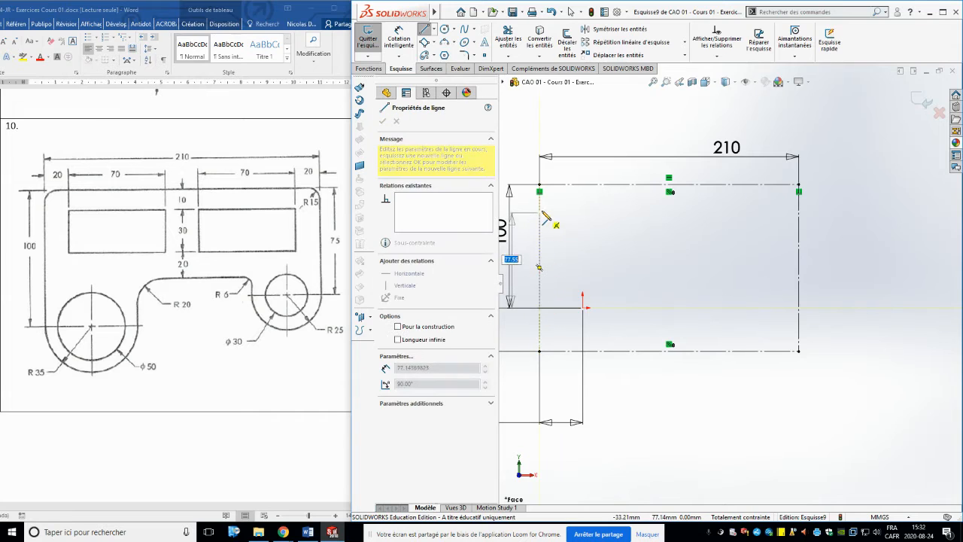
click(540, 185)
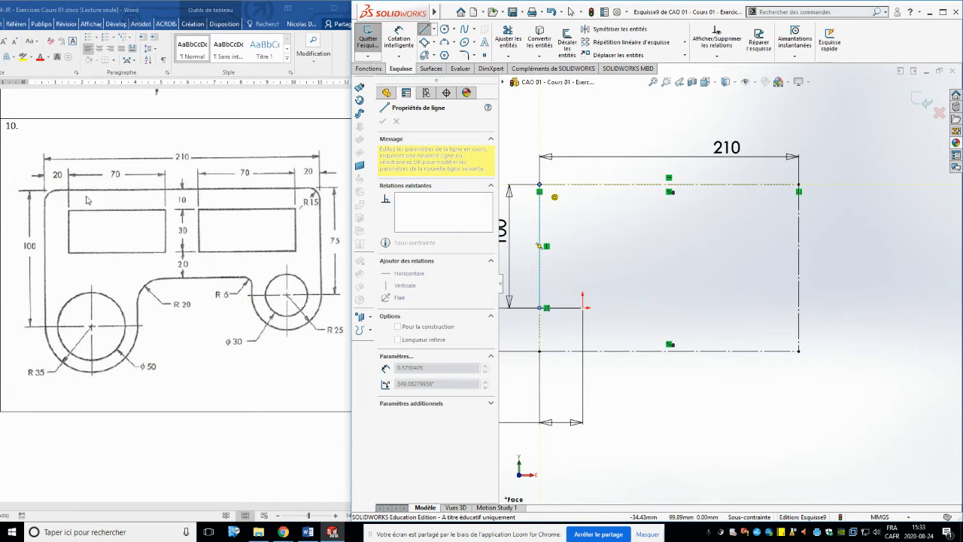
click(798, 186)
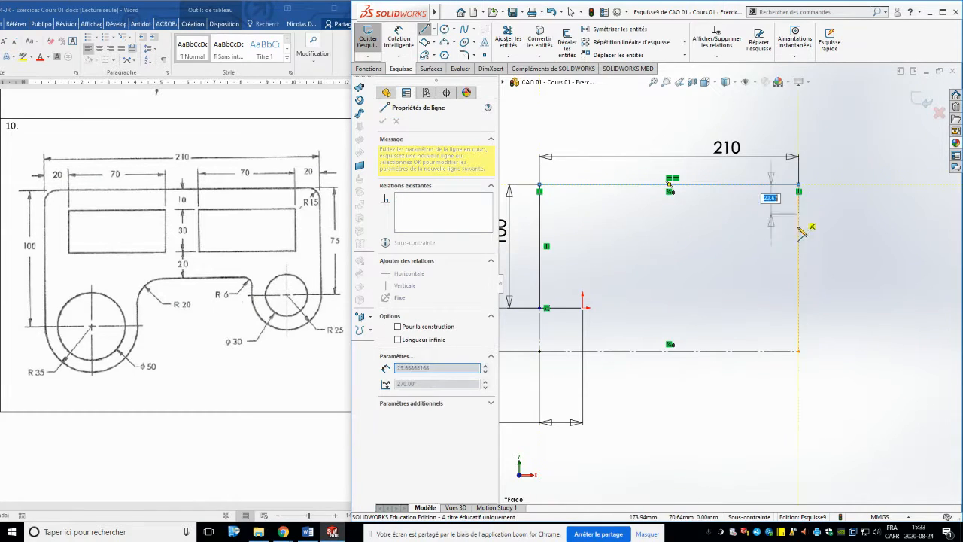
click(799, 288)
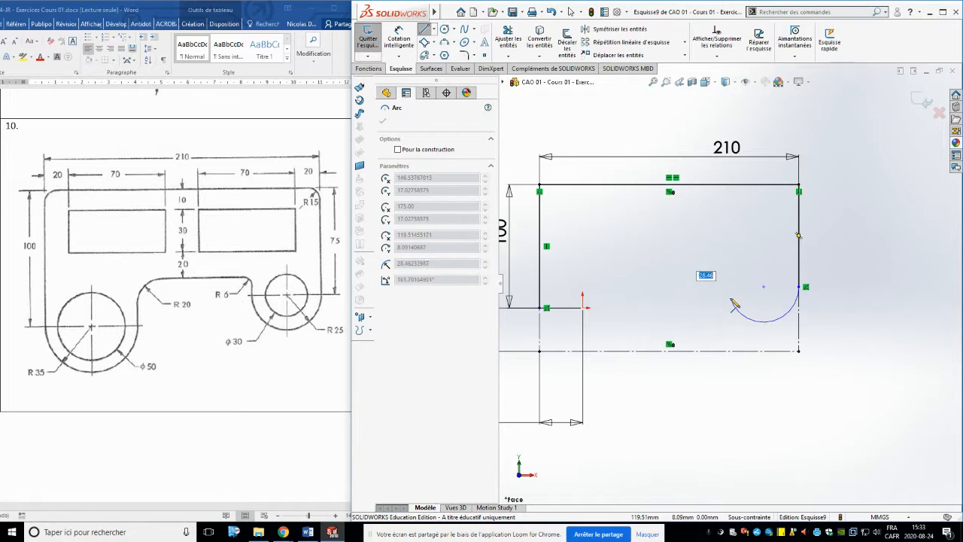
click(734, 287)
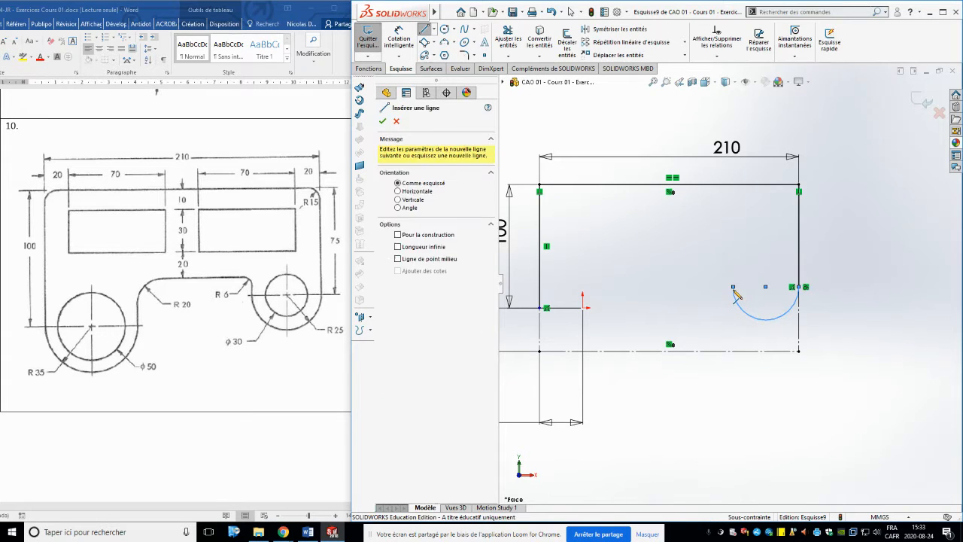
Continue the outline with the stepped underbody lines and close it with a tangent arc beneath the origin for the larger wheel.
click(734, 266)
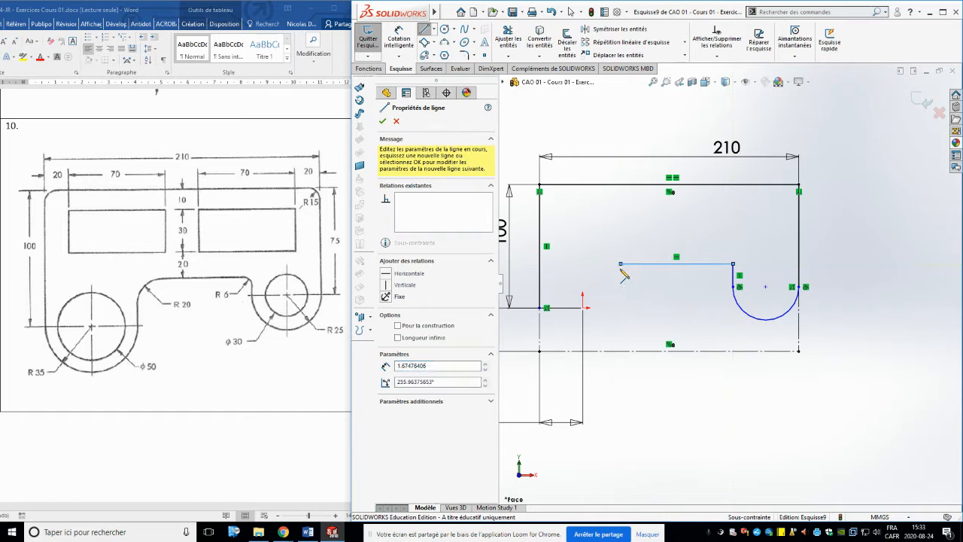
click(620, 263)
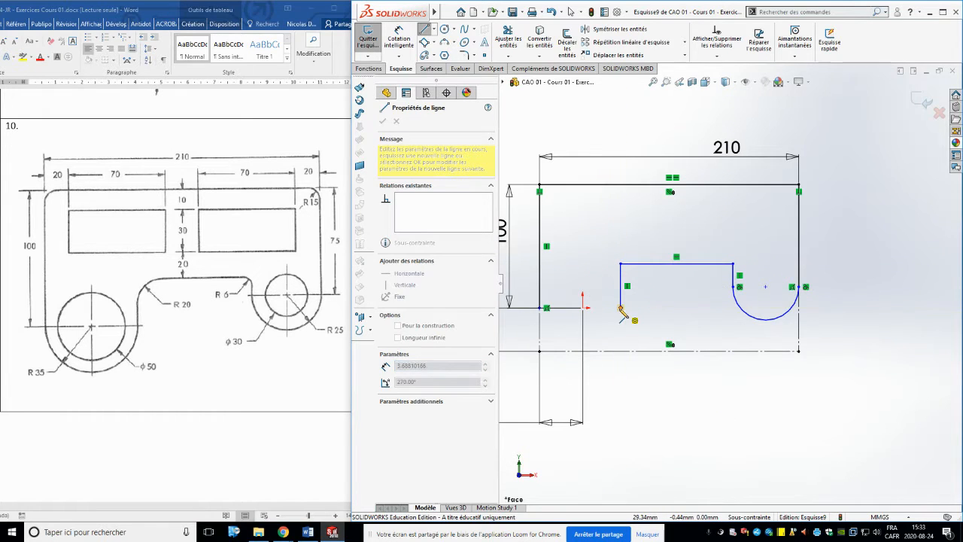
click(620, 308)
click(539, 308)
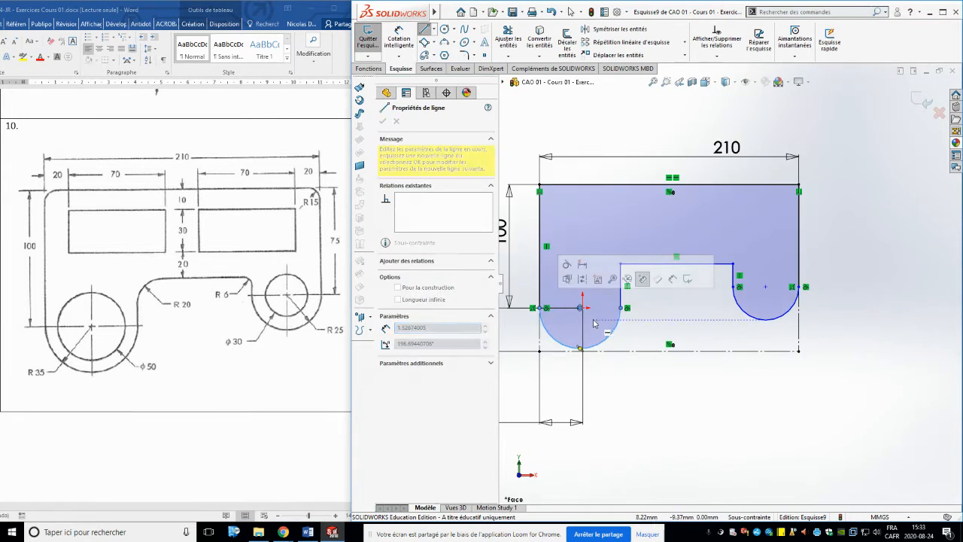
key(Escape)
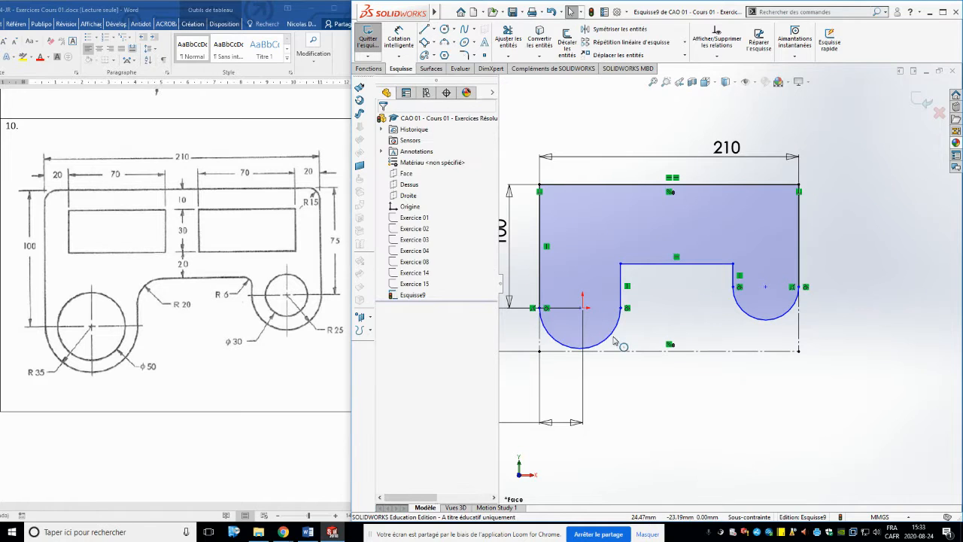
Make the larger wheel arc tangent to the construction rectangle's bottom edge.
click(614, 336)
ctrl+click(614, 351)
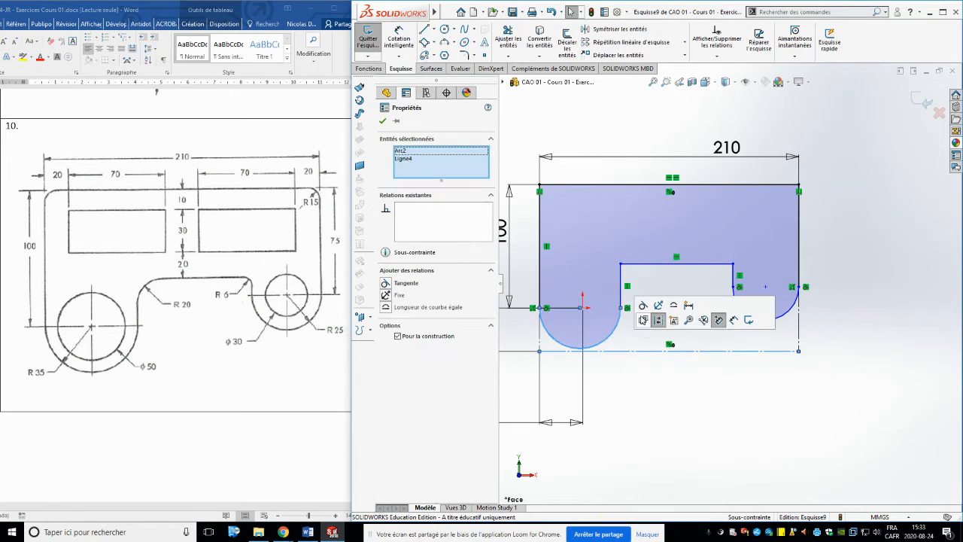
click(641, 307)
click(696, 370)
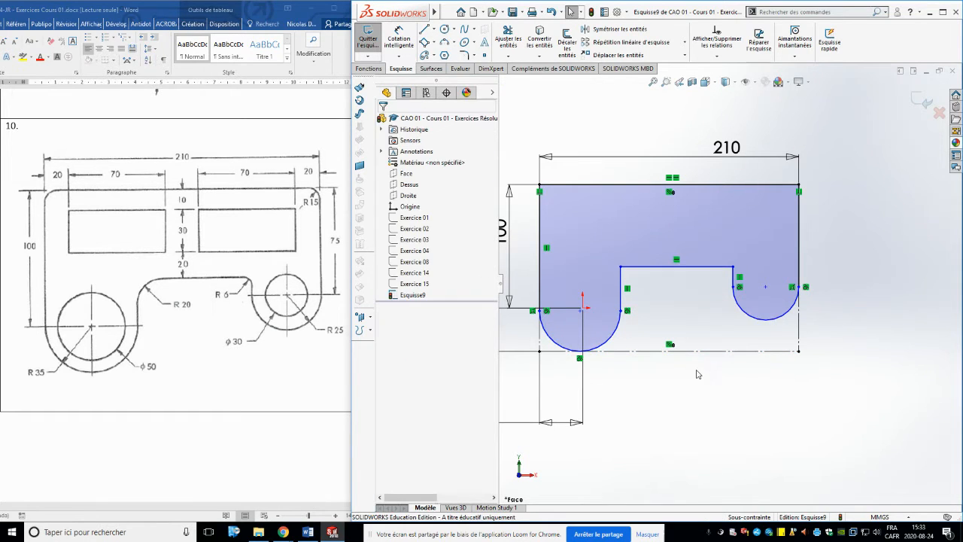
Exit the sketch Esquisse9 and reopen it for editing.
double_click(855, 416)
right_click(430, 297)
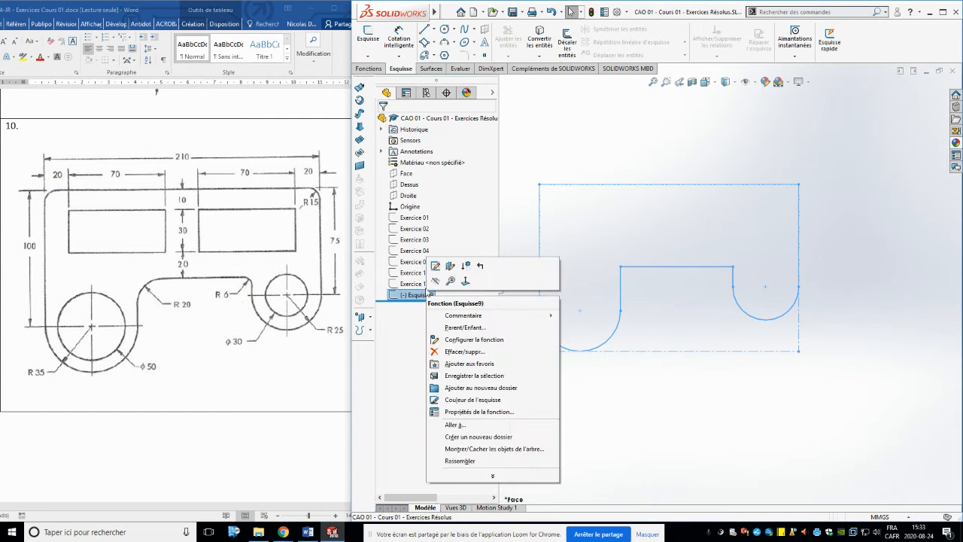
click(432, 276)
Make the larger wheel arc's center coincident with the sketch origin.
scroll(778, 282, down, 4)
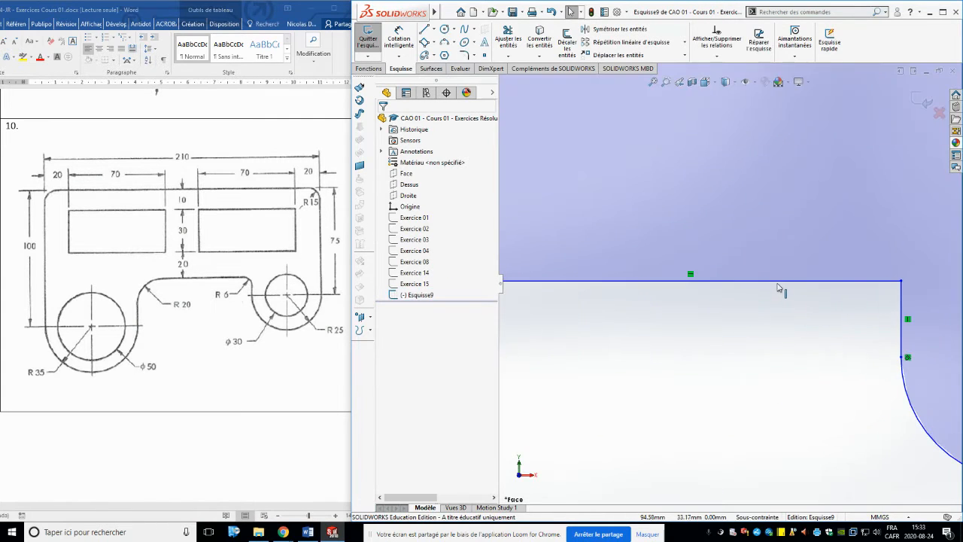
scroll(780, 285, up, 10)
right_drag(882, 325, 882, 201)
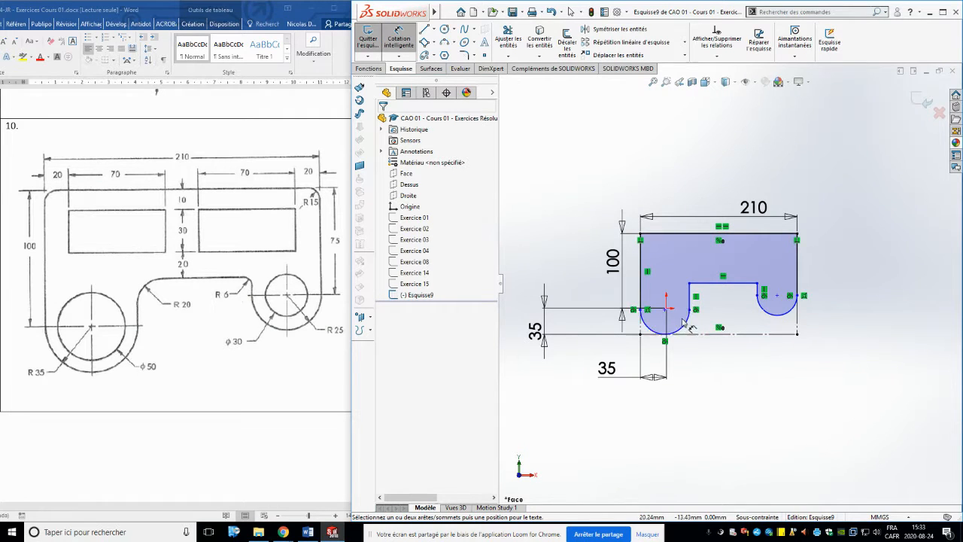
scroll(672, 324, down, 4)
key(Escape)
click(665, 291)
ctrl+click(669, 287)
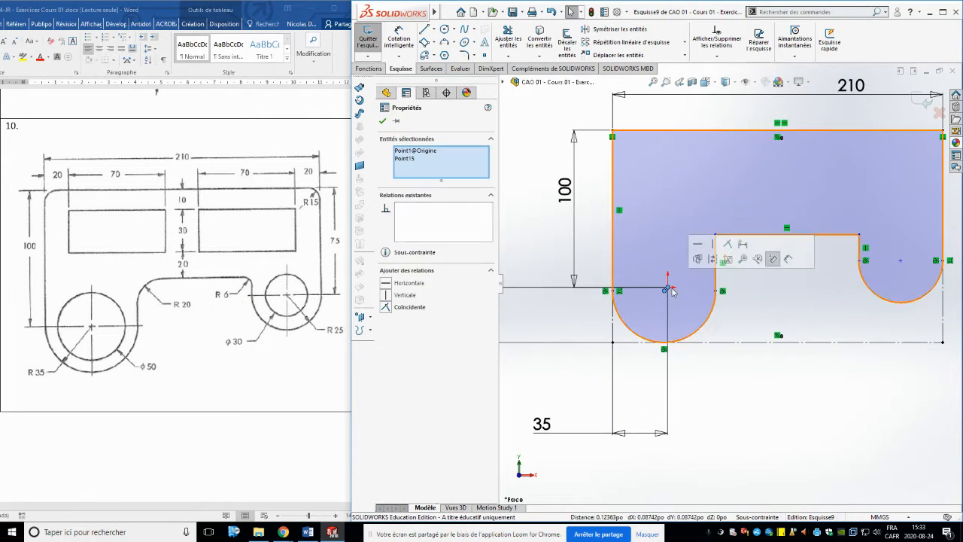
click(728, 244)
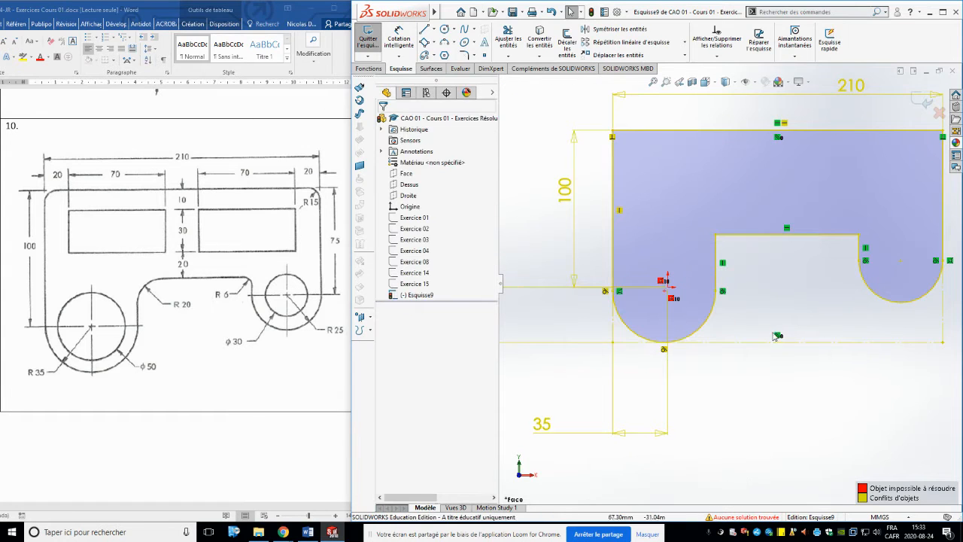
Delete the conflicting horizontal 35 mm dimension beneath the larger wheel.
scroll(794, 325, up, 4)
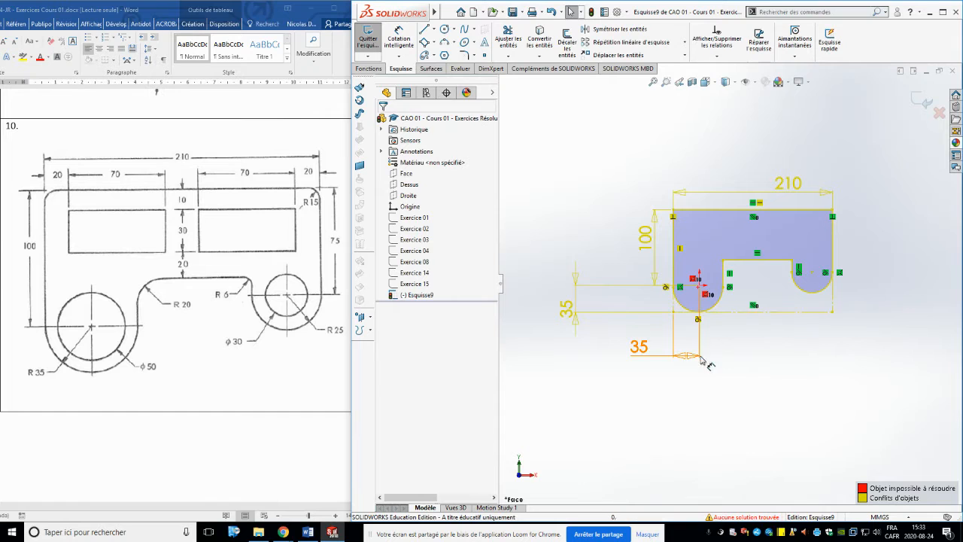
scroll(696, 354, down, 1)
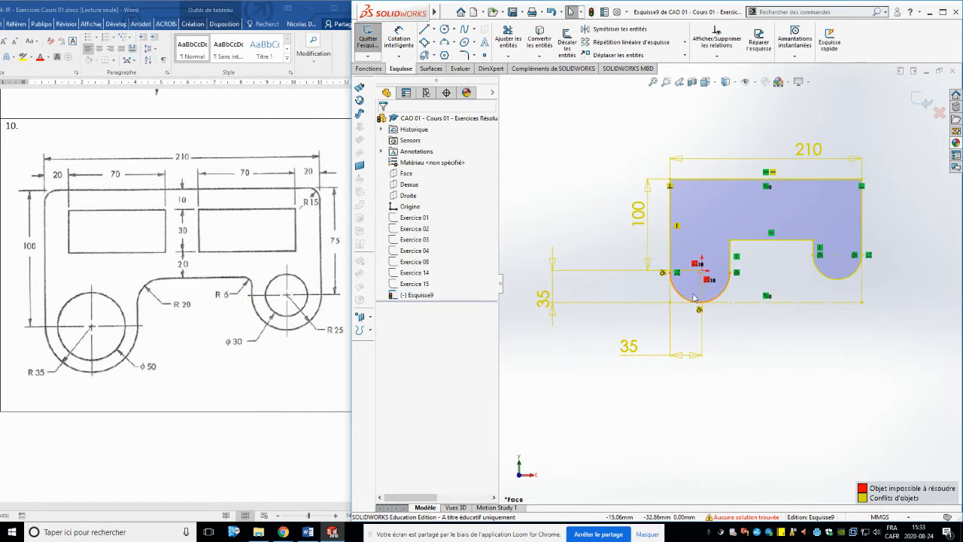
click(672, 321)
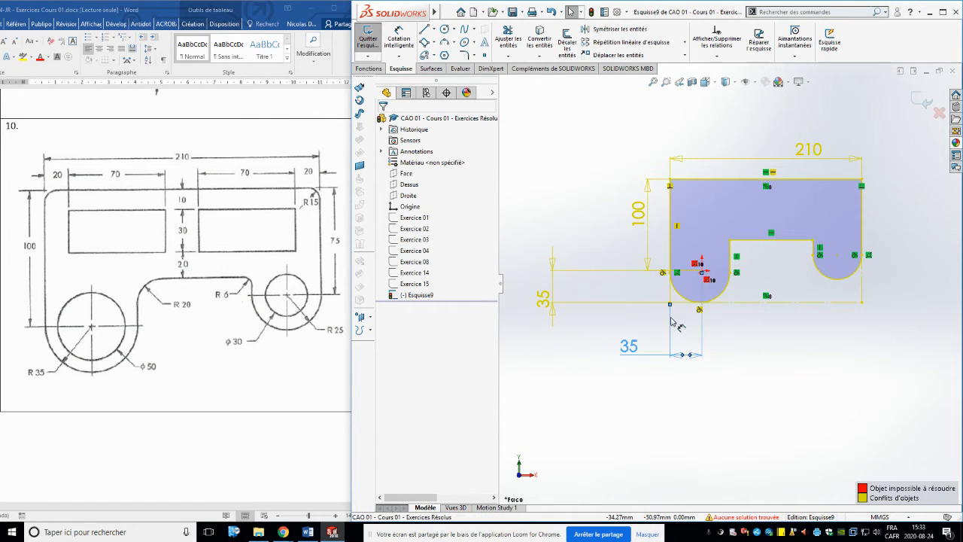
key(Delete)
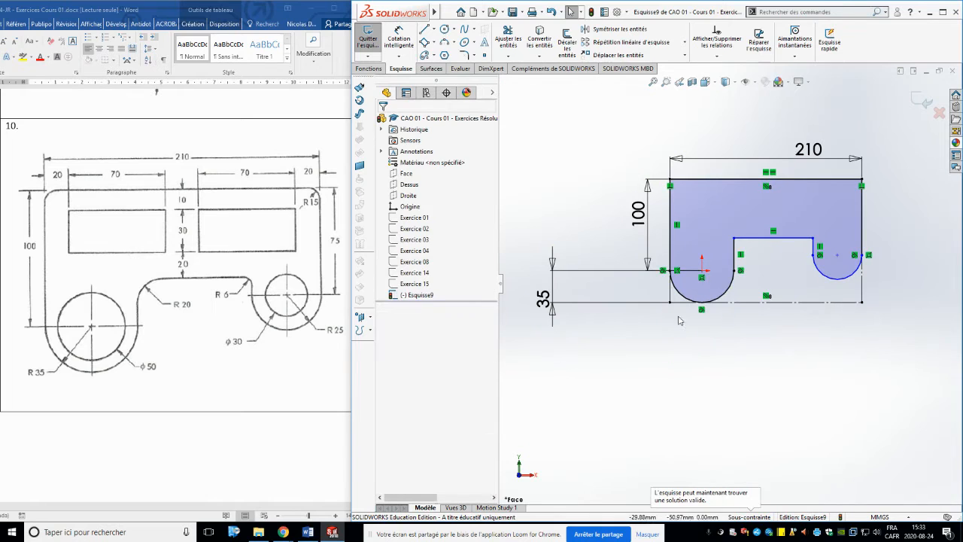
Dimension the smaller wheel arc with a radius of 25 mm.
right_drag(860, 417, 861, 375)
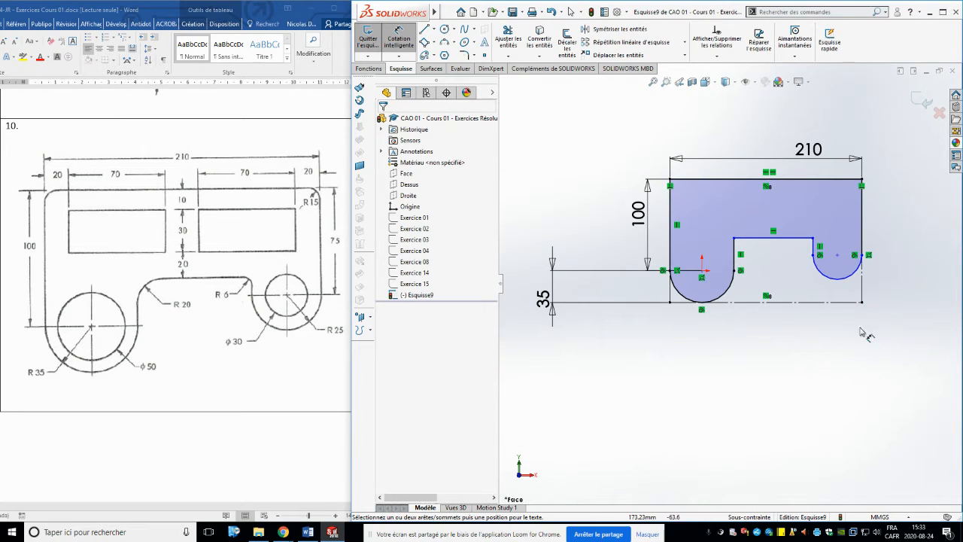
click(850, 280)
click(896, 347)
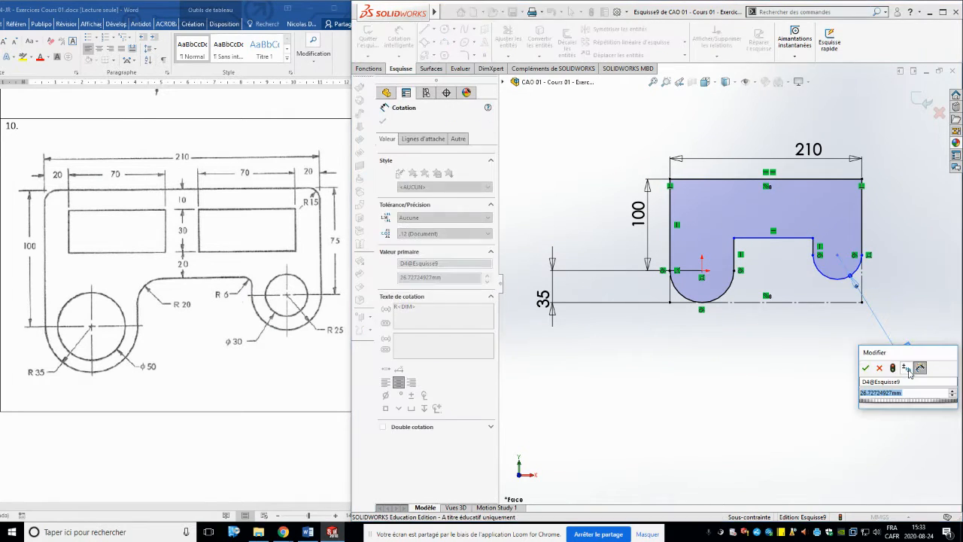
text(25)
key(Return)
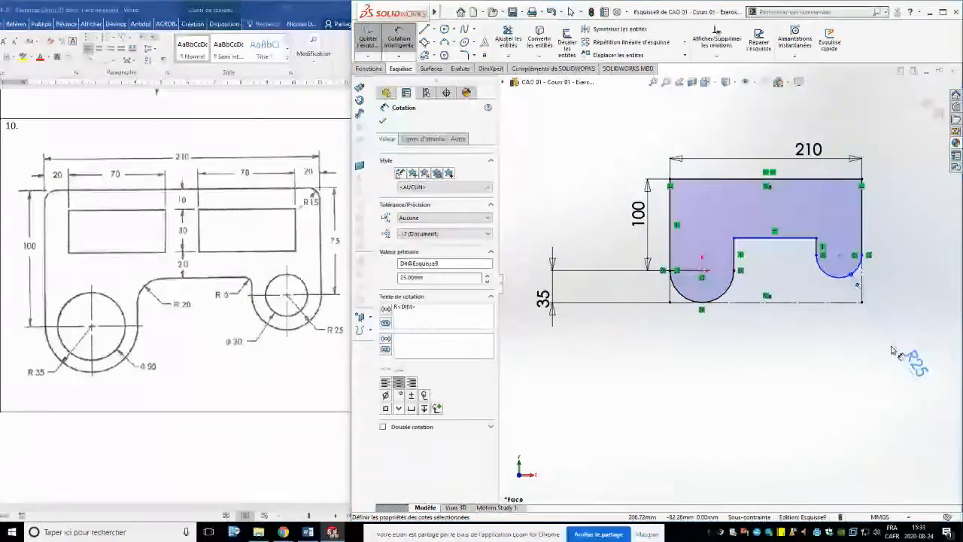
Dimension the vertical distance from the outline's top edge to the smaller wheel arc's outer endpoint as 75 mm.
click(863, 256)
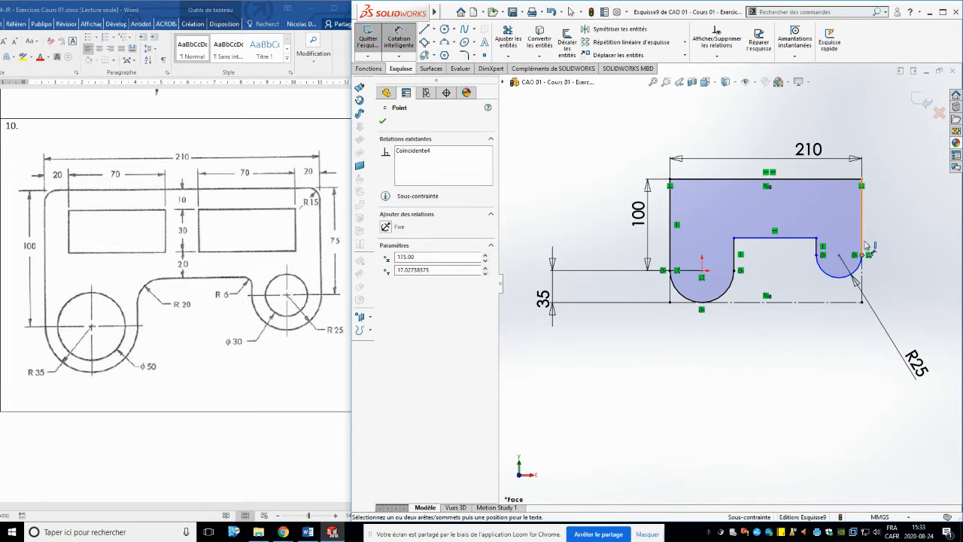
click(861, 218)
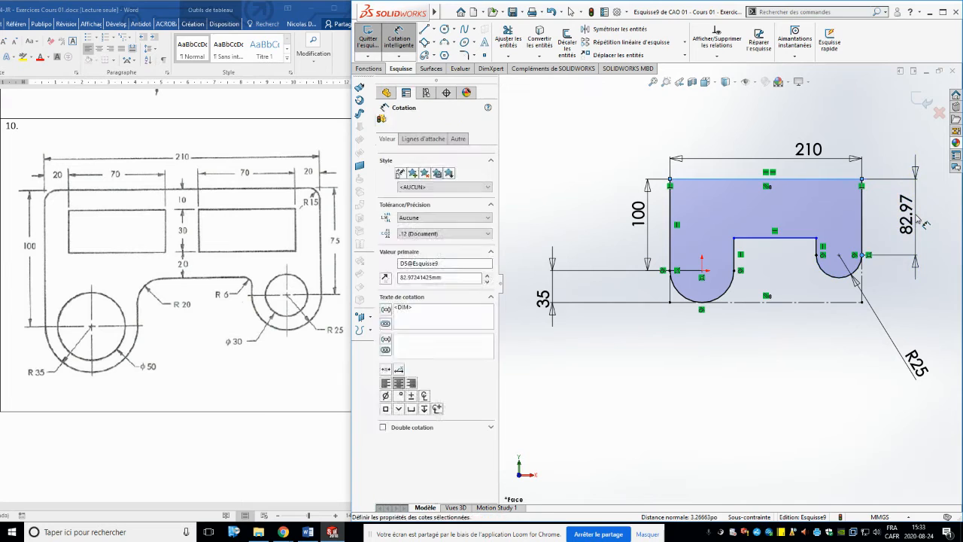
click(915, 218)
text(75)
key(Return)
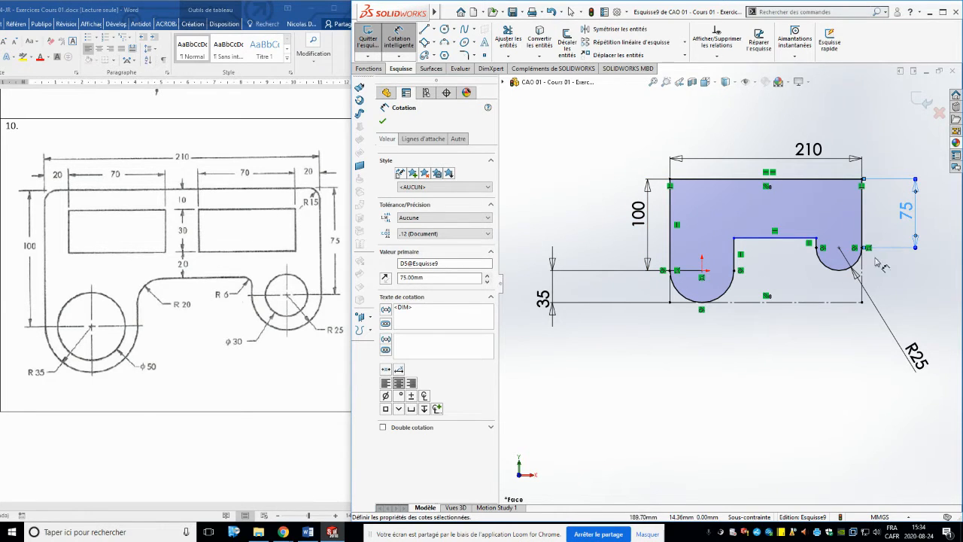
key(Escape)
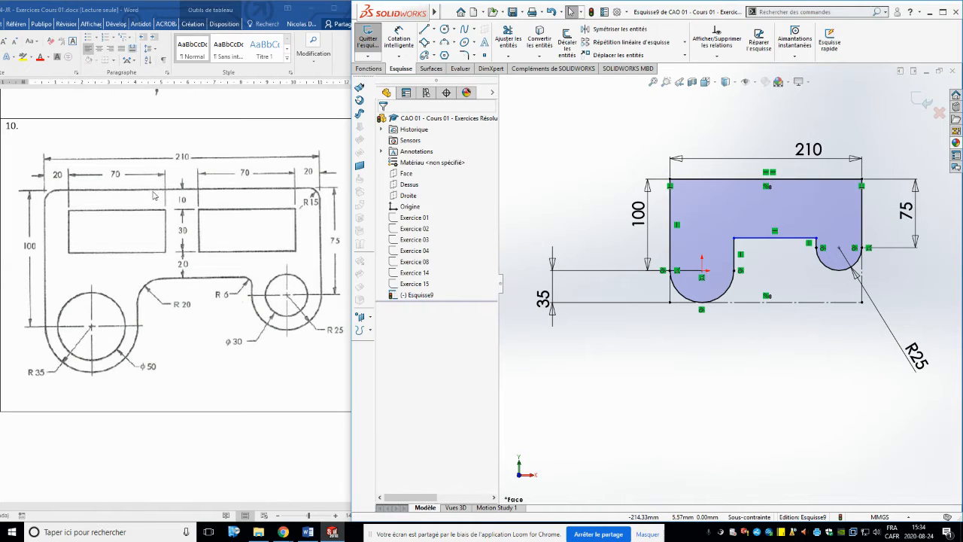
Apply 15 mm sketch fillets to the two upper corners of the bus outline.
click(465, 55)
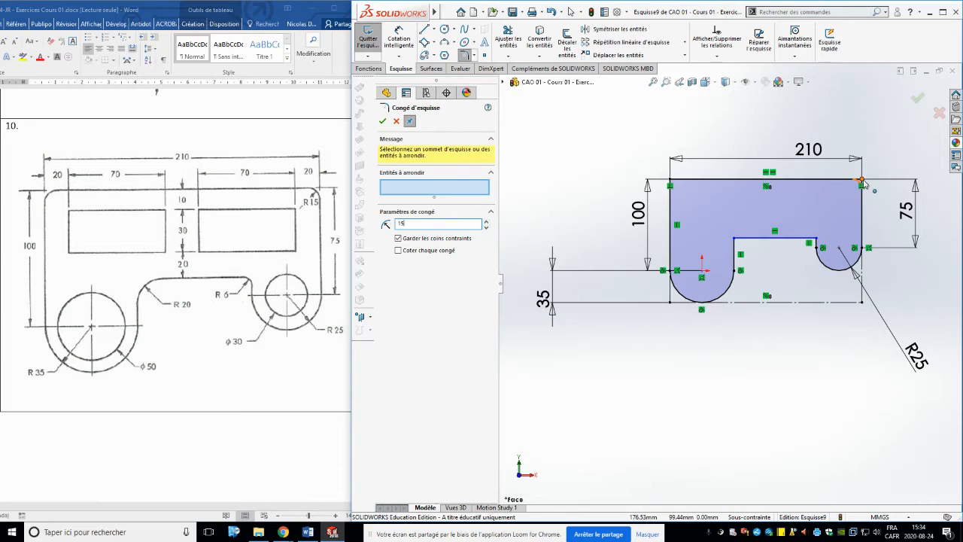
click(863, 182)
click(672, 181)
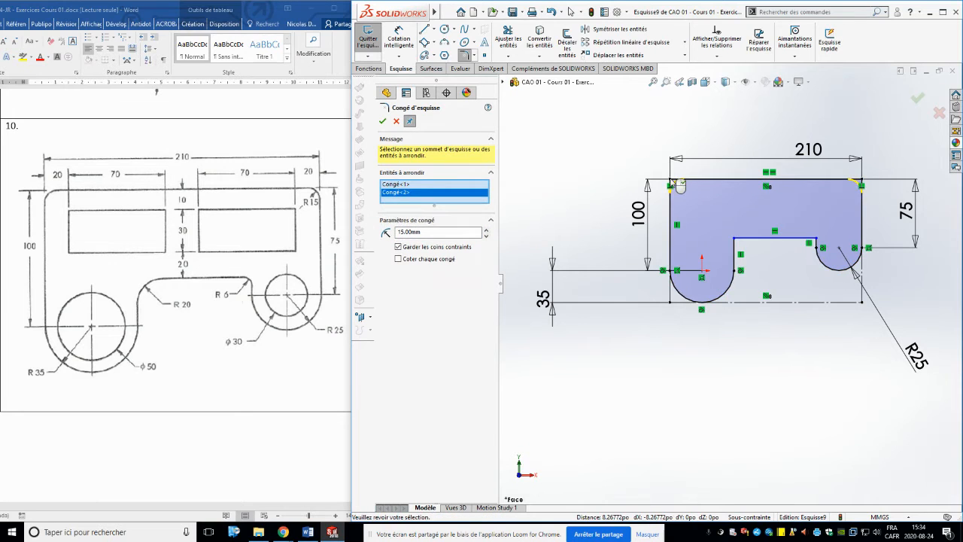
key(Return)
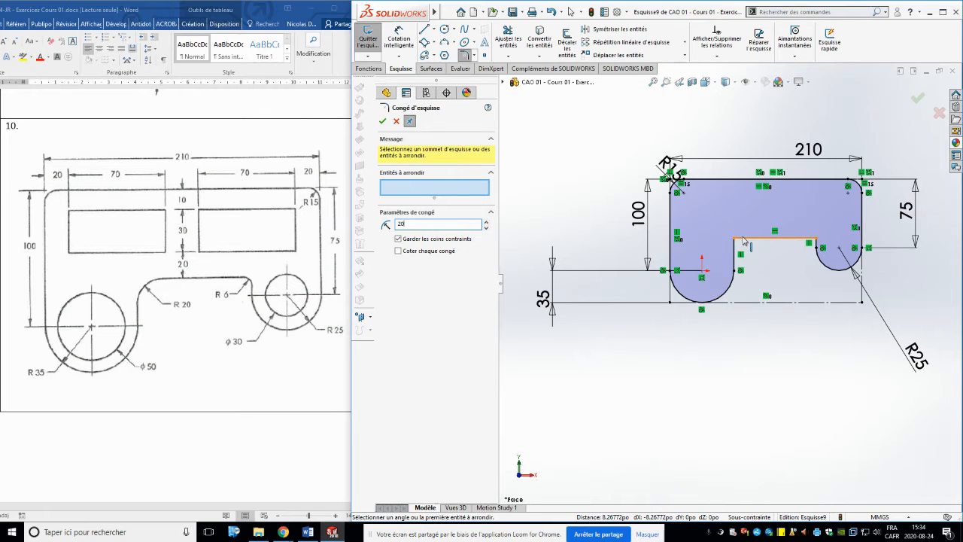
Fillet the underbody corners with a 20 mm radius beside the larger wheel and 6 mm beside the smaller wheel.
click(737, 240)
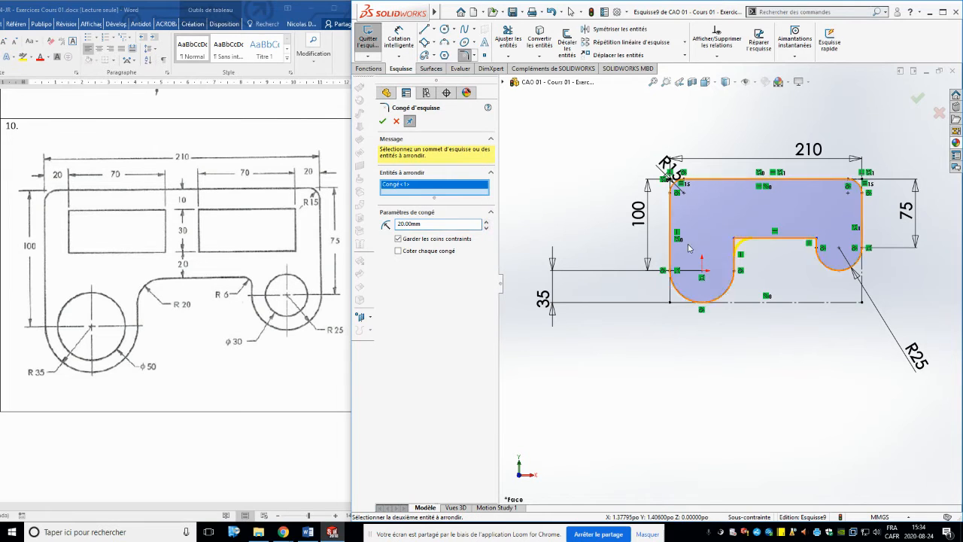
click(382, 121)
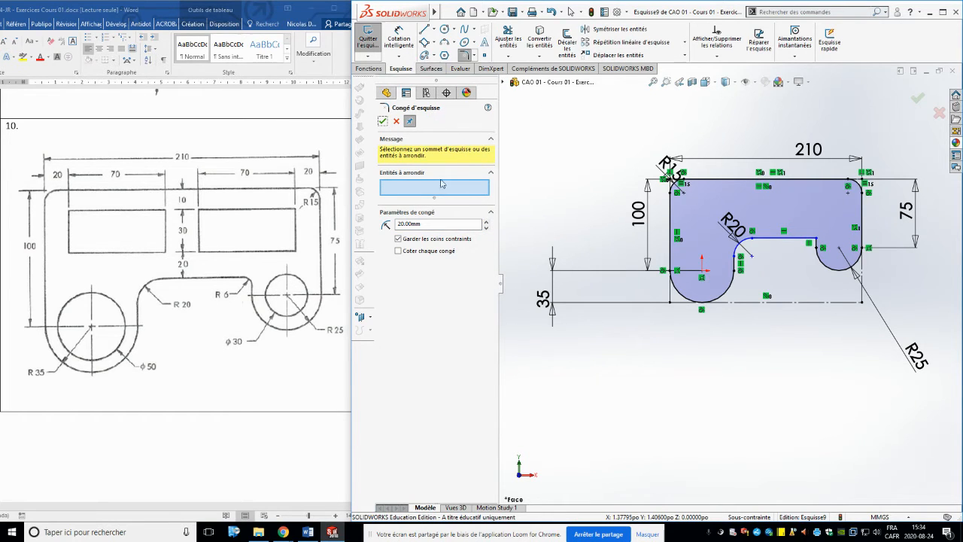
text(6)
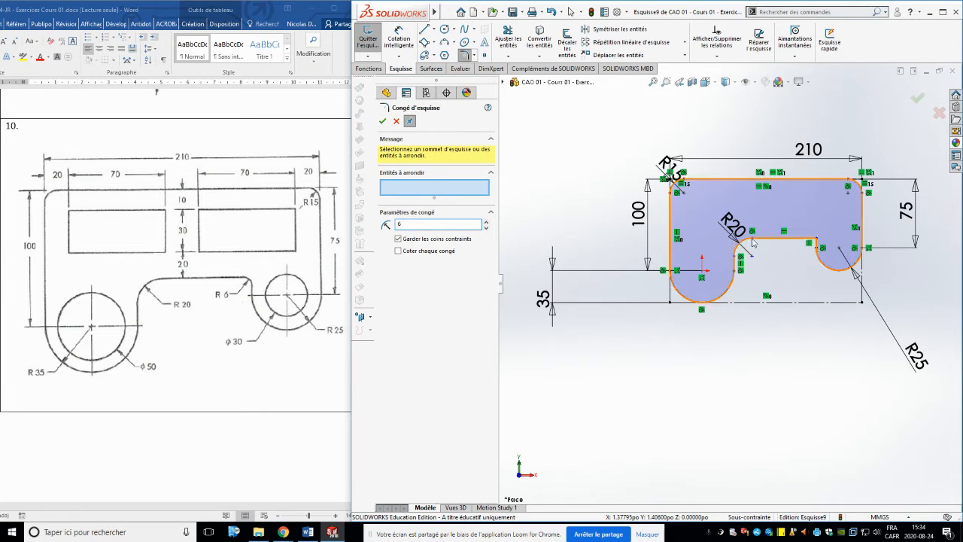
click(815, 241)
click(382, 121)
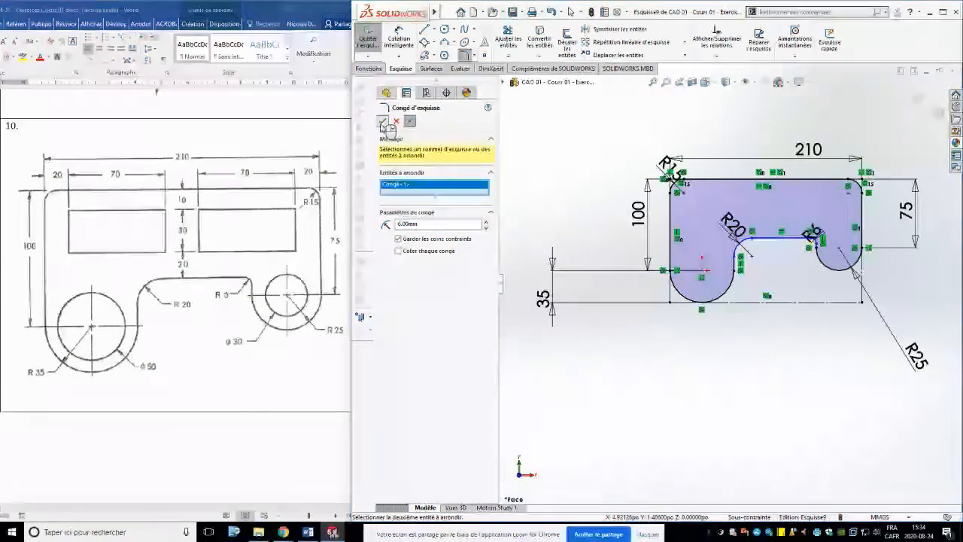
scroll(862, 217, down, 1)
key(Escape)
Sketch a corner rectangle about 24 mm high with diagonal construction lines for the left window, inside the outline's upper left area.
scroll(694, 223, down, 2)
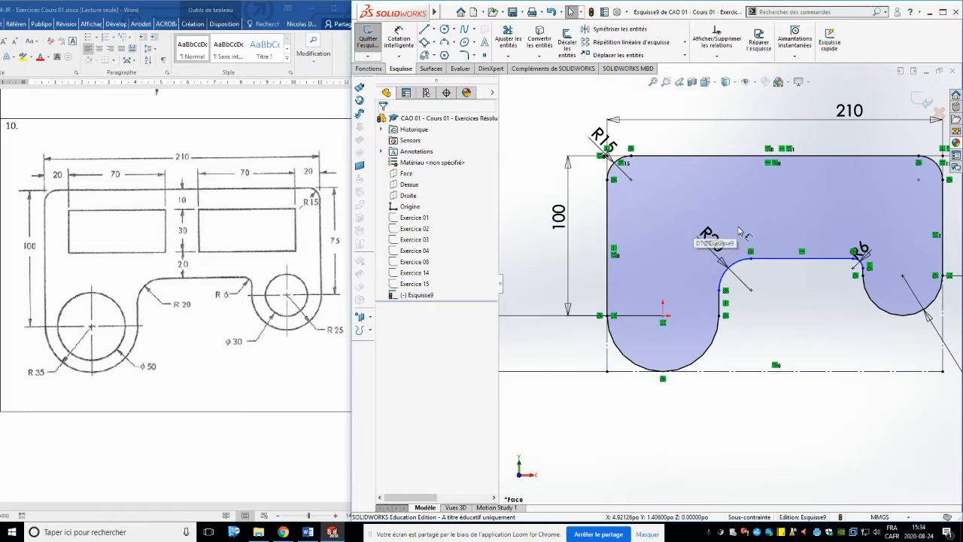
key(z)
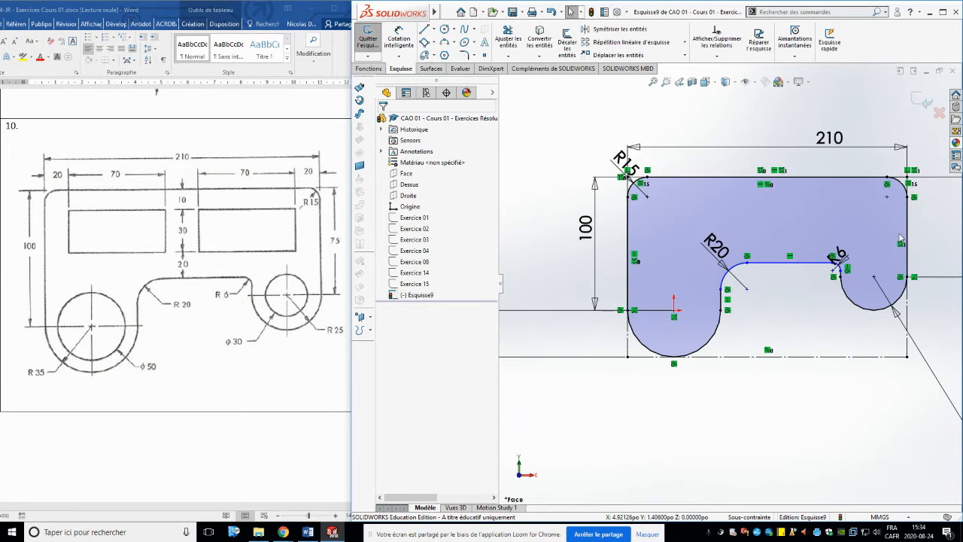
click(426, 43)
scroll(739, 218, down, 1)
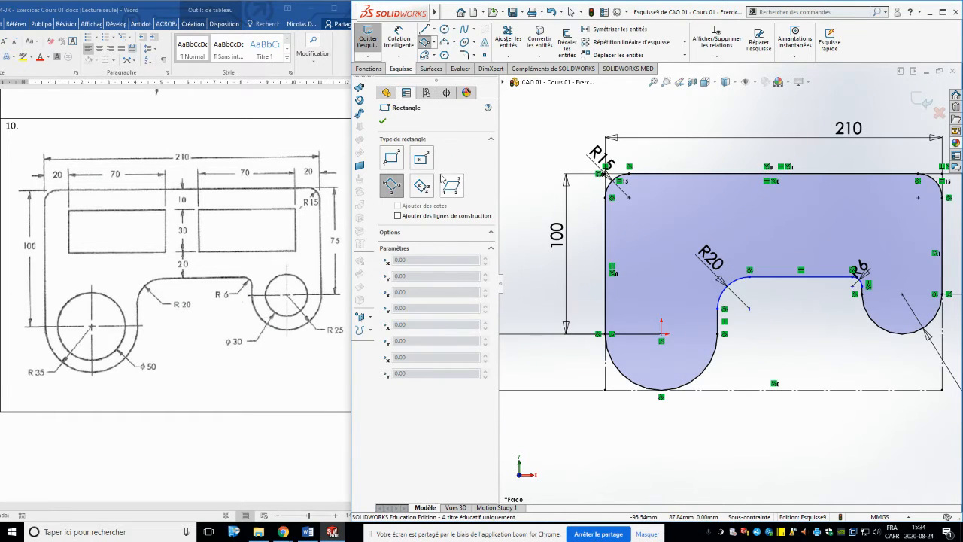
click(392, 160)
scroll(660, 226, down, 2)
click(640, 190)
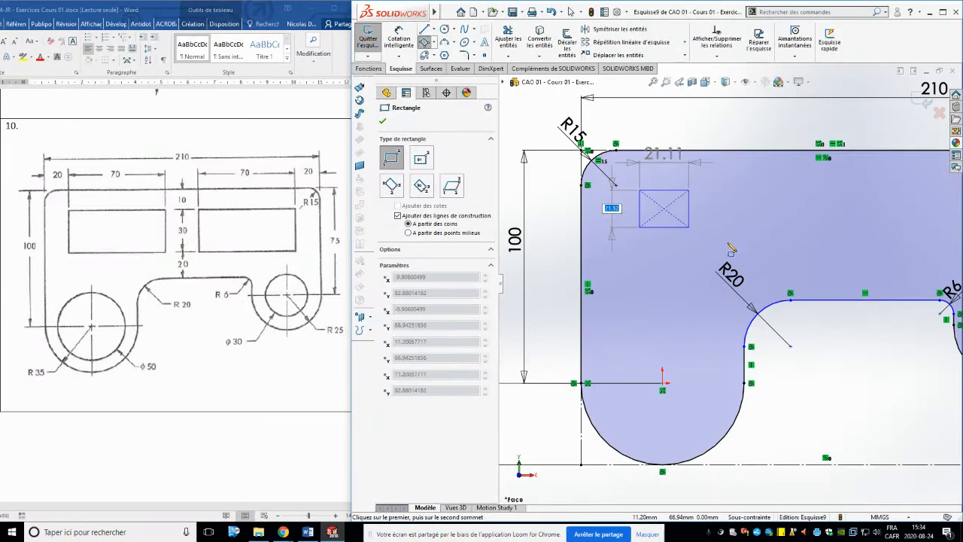
click(802, 246)
key(Escape)
Dimension the horizontal distance between the outline's left side and the window's left edge as 20 mm.
right_drag(856, 376, 873, 327)
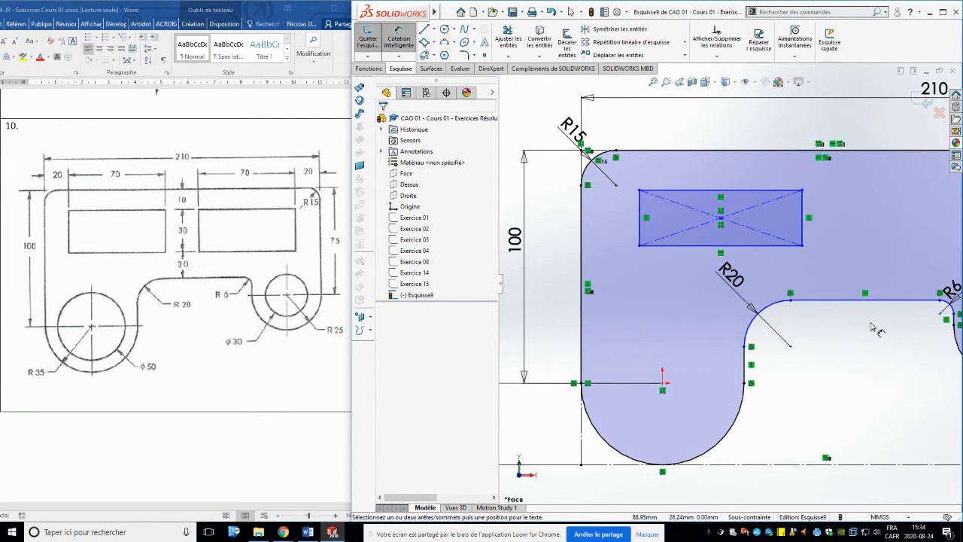
click(640, 207)
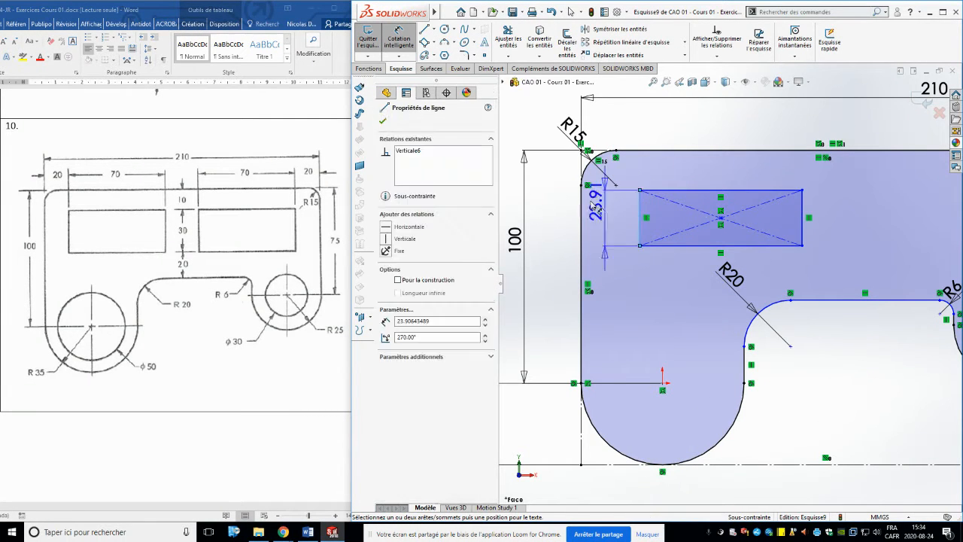
click(581, 173)
click(617, 141)
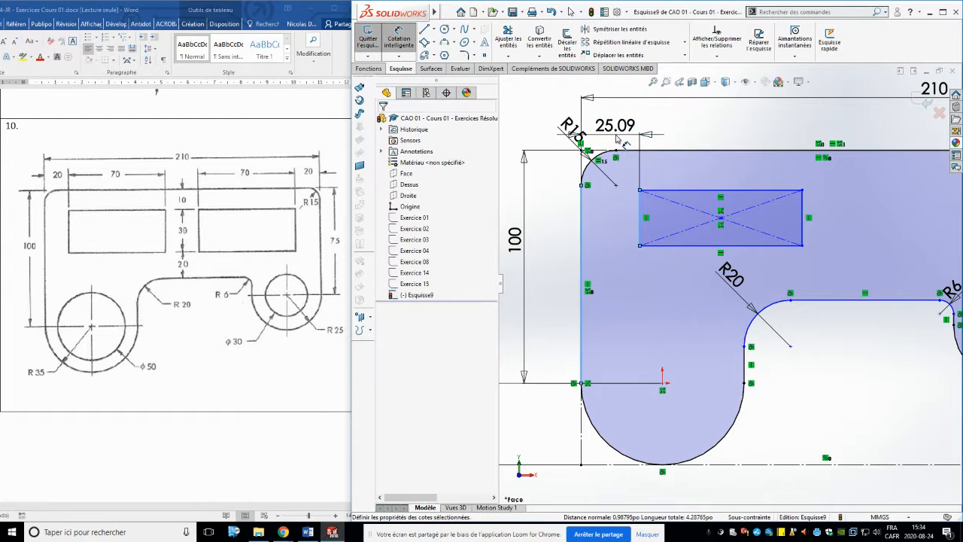
text(20)
key(Return)
Dimension the left window's width as 70 mm.
click(745, 191)
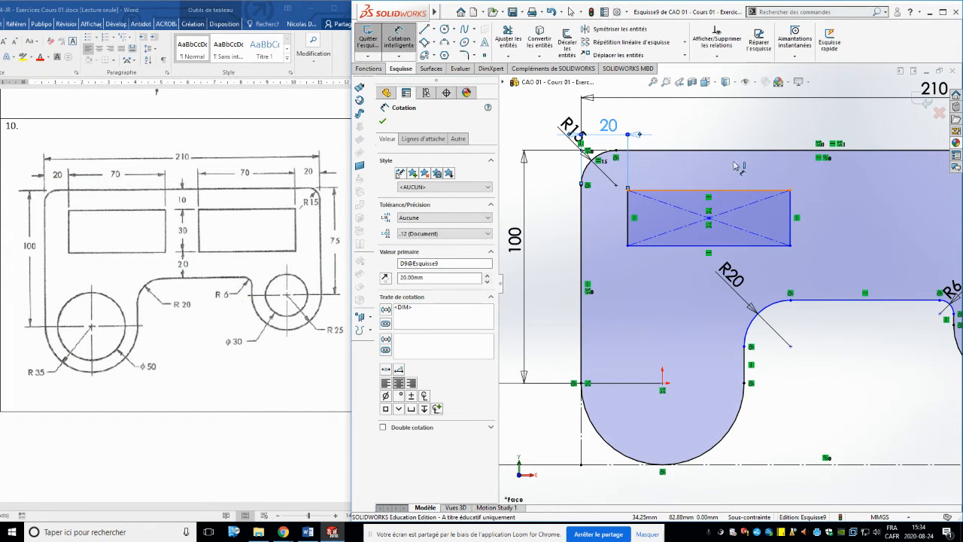
click(721, 120)
text(70)
key(Return)
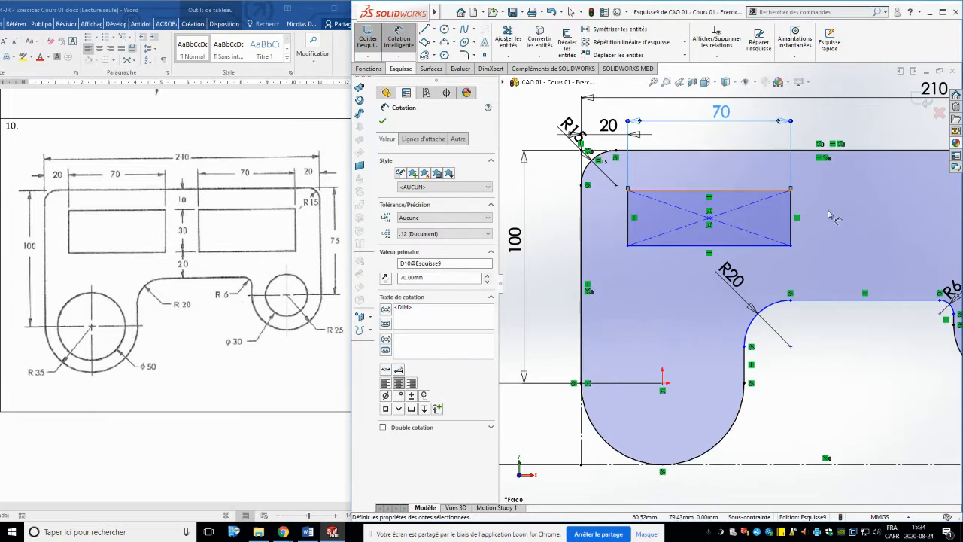
Dimension the vertical distance between the outline's top edge and the window's top edge as 10 mm.
key(f)
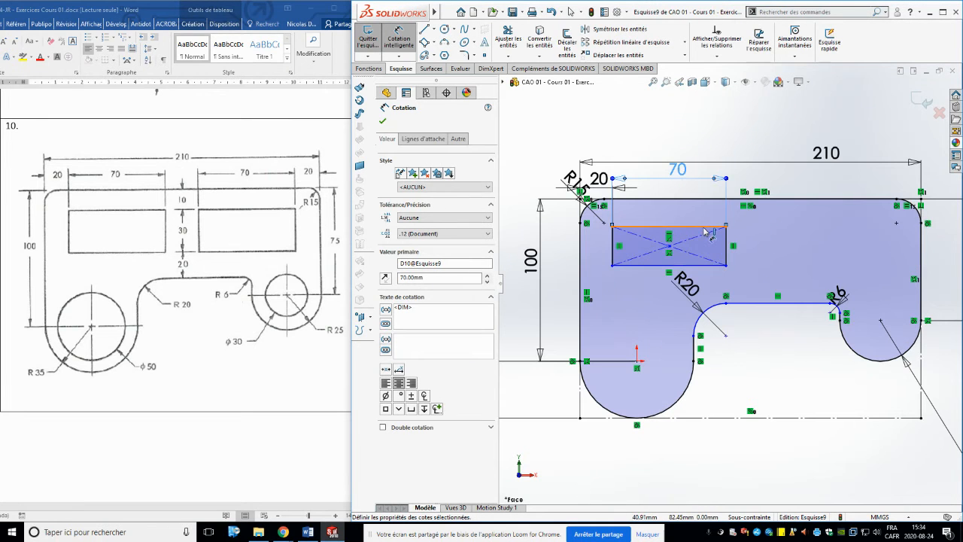
click(705, 226)
click(662, 199)
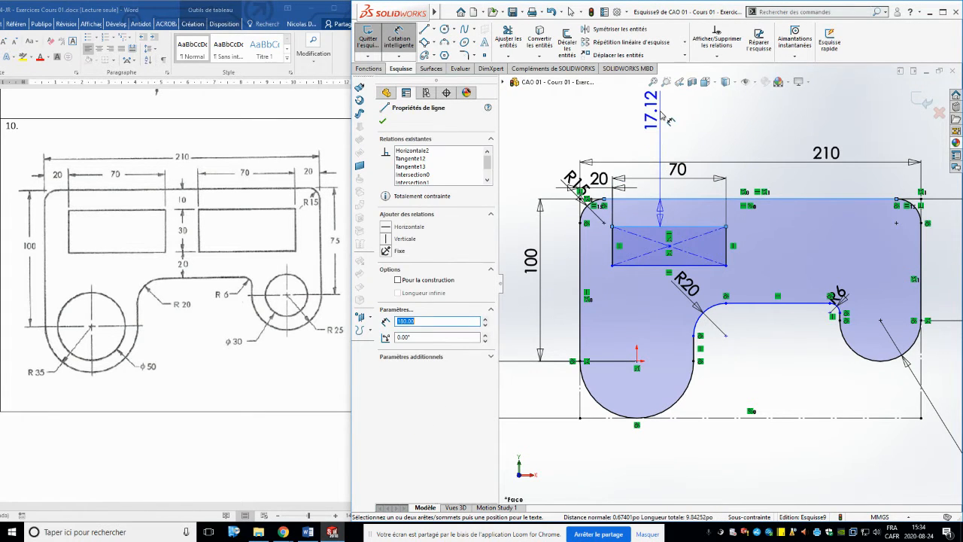
click(662, 116)
text(10)
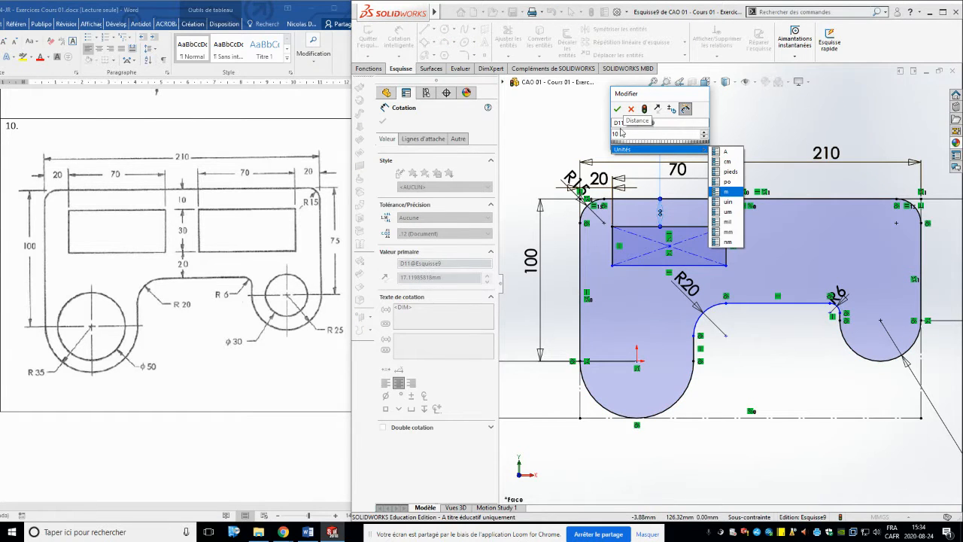
key(Return)
Dimension the left window's height as 30 mm.
click(612, 256)
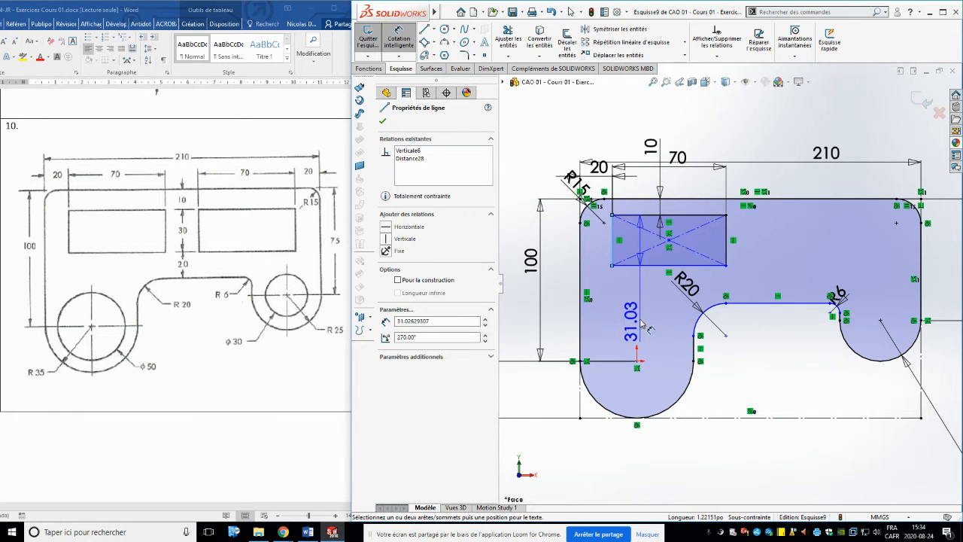
click(639, 315)
text(30.00mm)
key(Return)
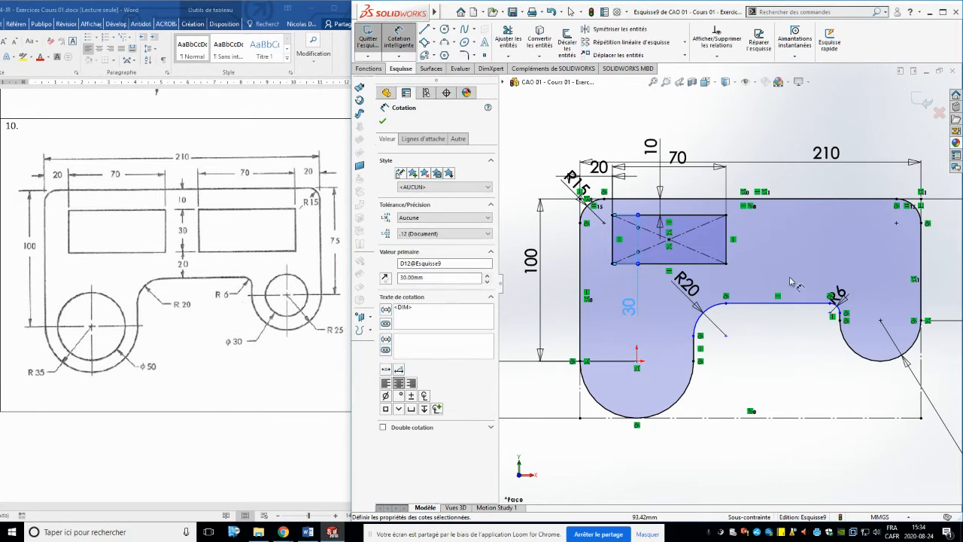
key(Escape)
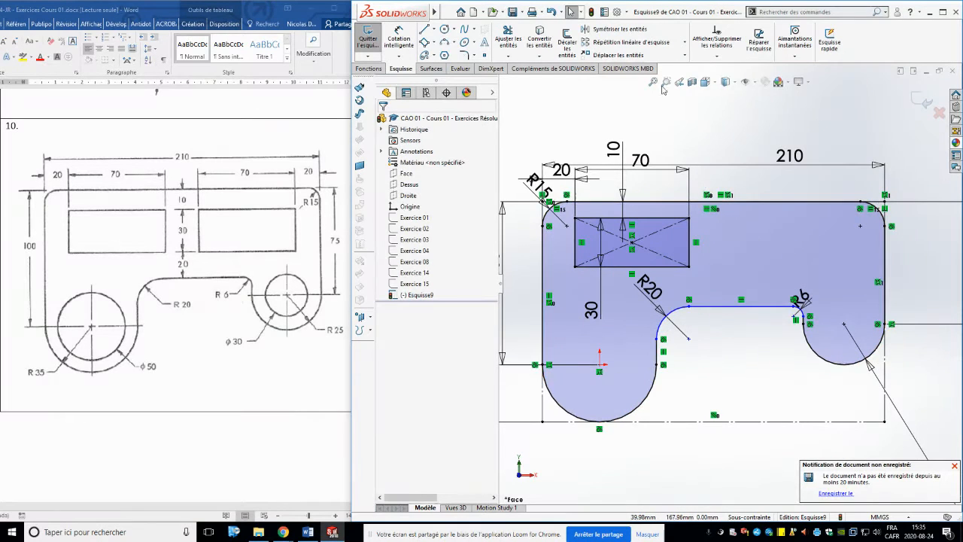
Create a linear sketch pattern of the left window's four lines along the X axis with 100 mm spacing and 2 instances.
click(632, 45)
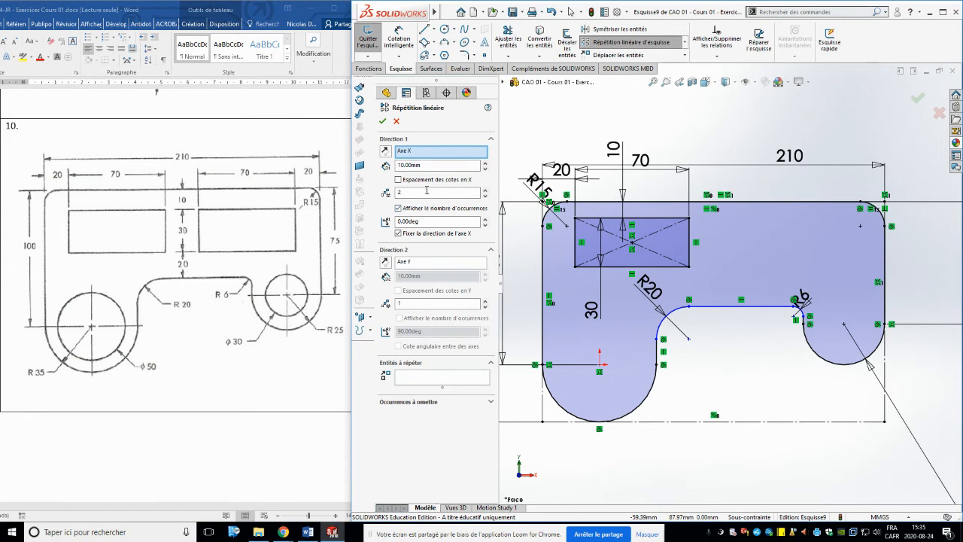
drag(450, 166, 373, 167)
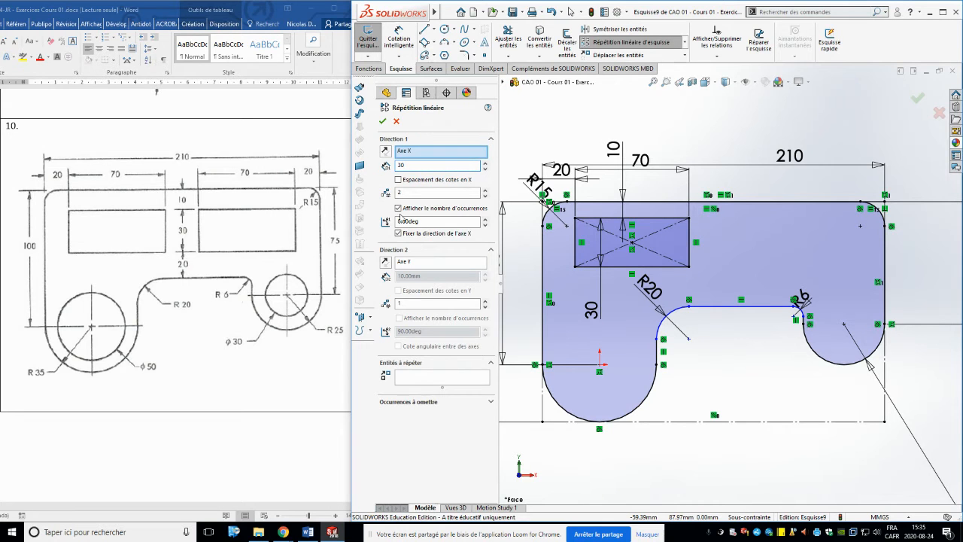
click(471, 380)
click(663, 262)
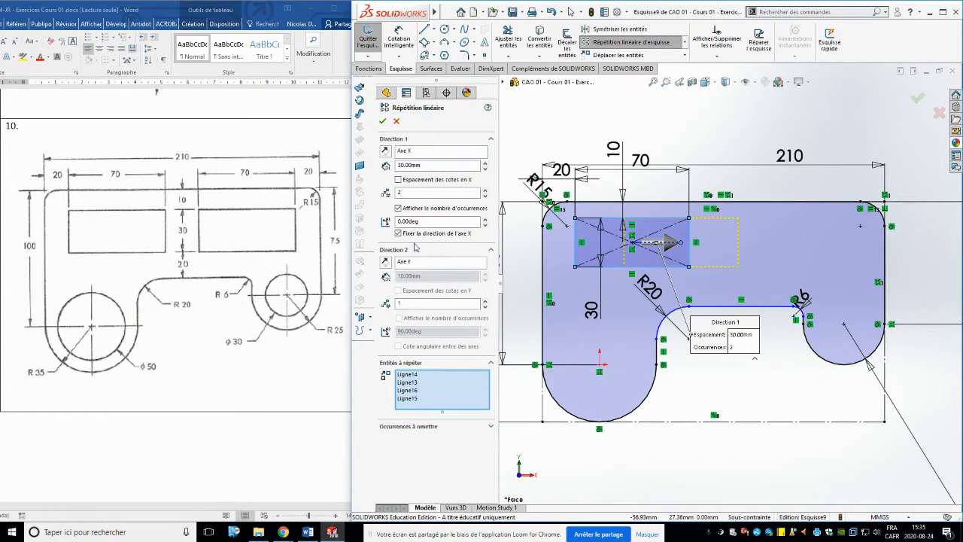
click(437, 165)
click(429, 194)
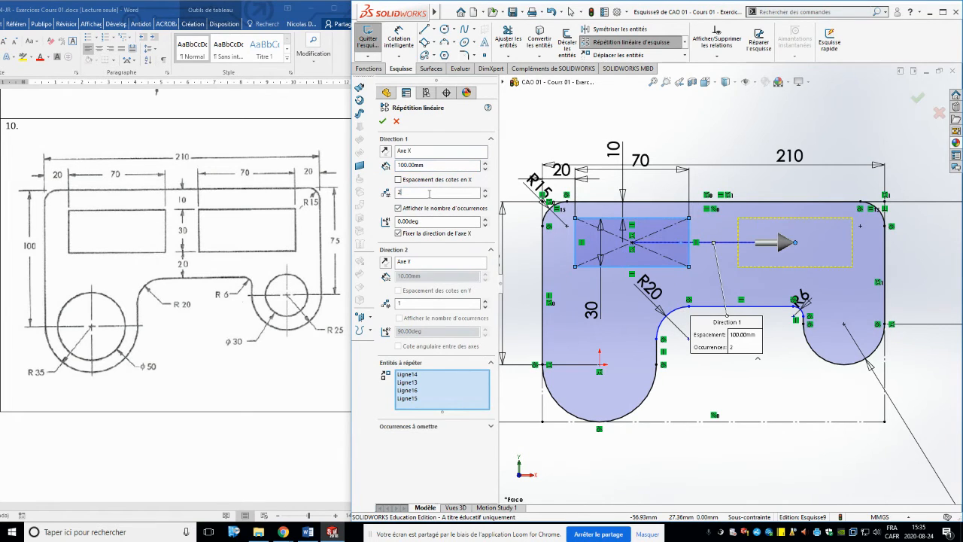
click(383, 122)
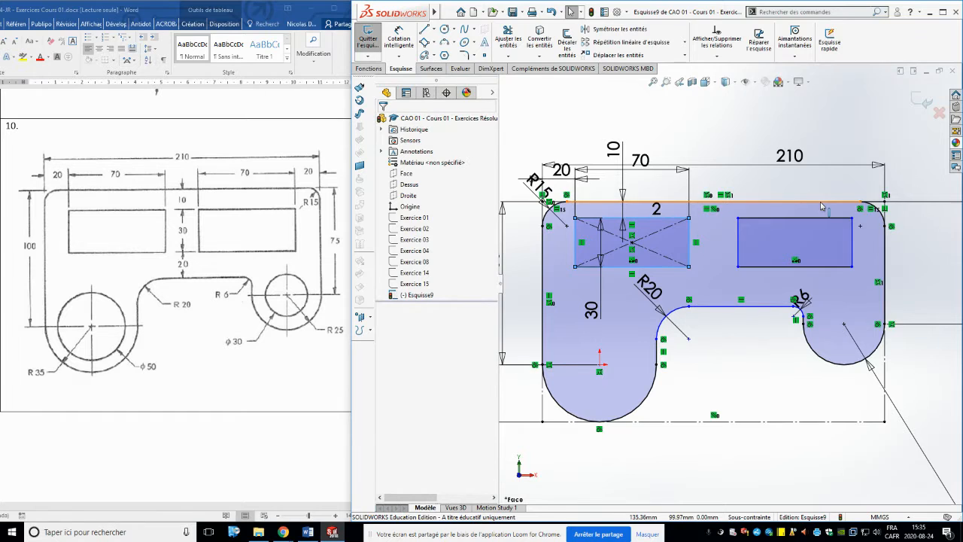
Test whether the patterned right window can be moved horizontally, and delete that copy.
click(742, 252)
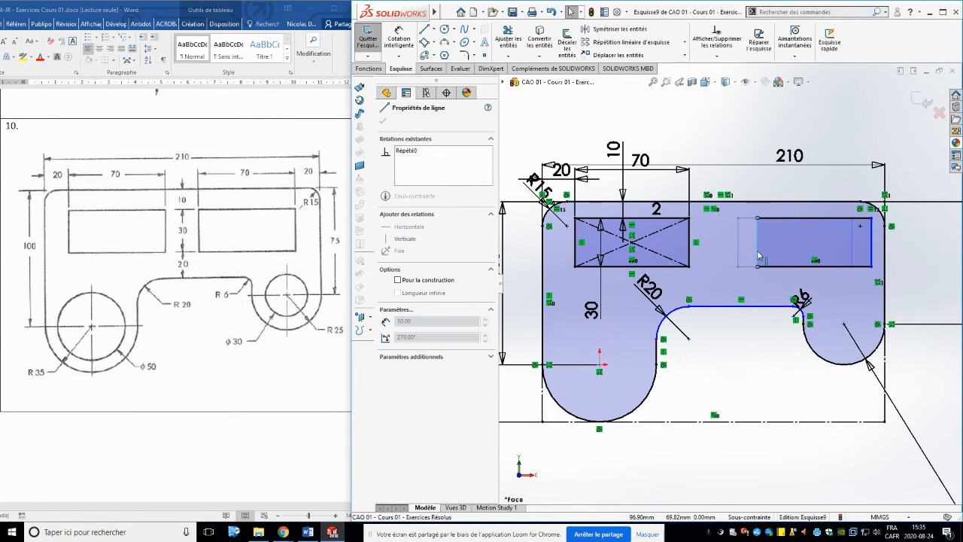
key(Escape)
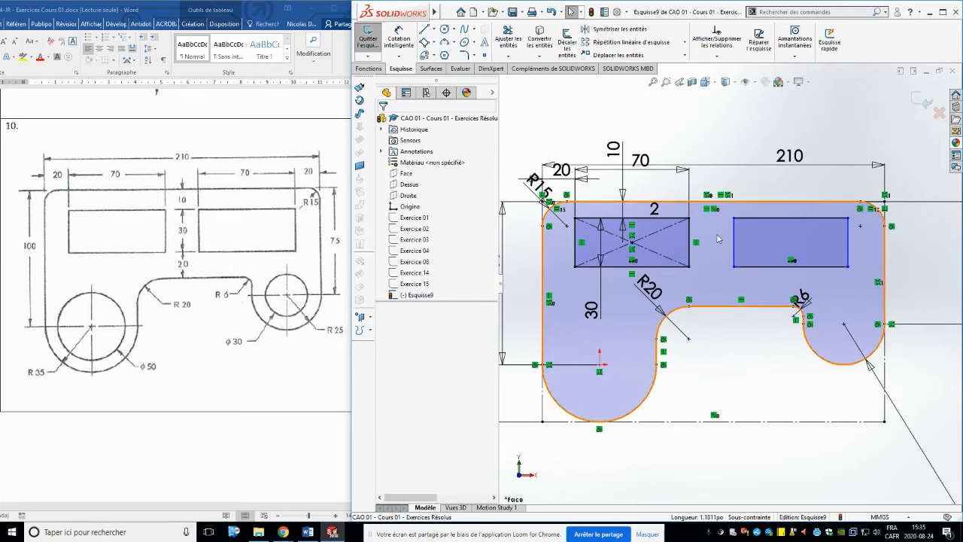
click(773, 252)
key(Delete)
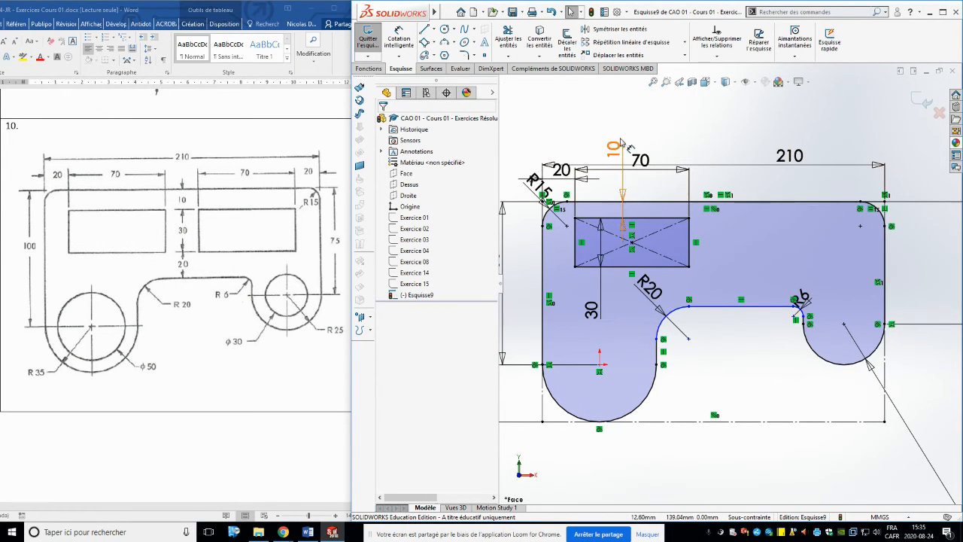
Pattern the left window linearly along the X axis with 2 instances at 100 mm, adding the X spacing dimension.
click(631, 42)
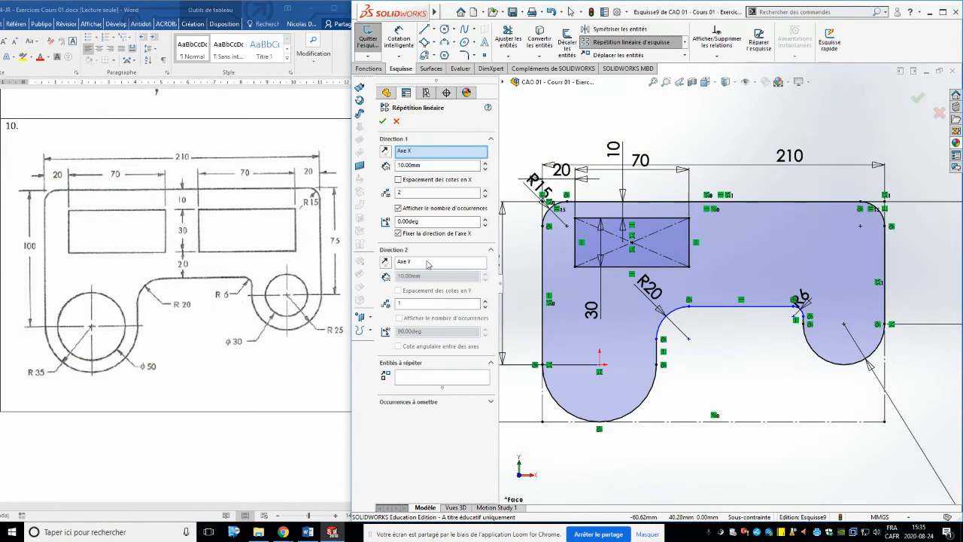
click(443, 380)
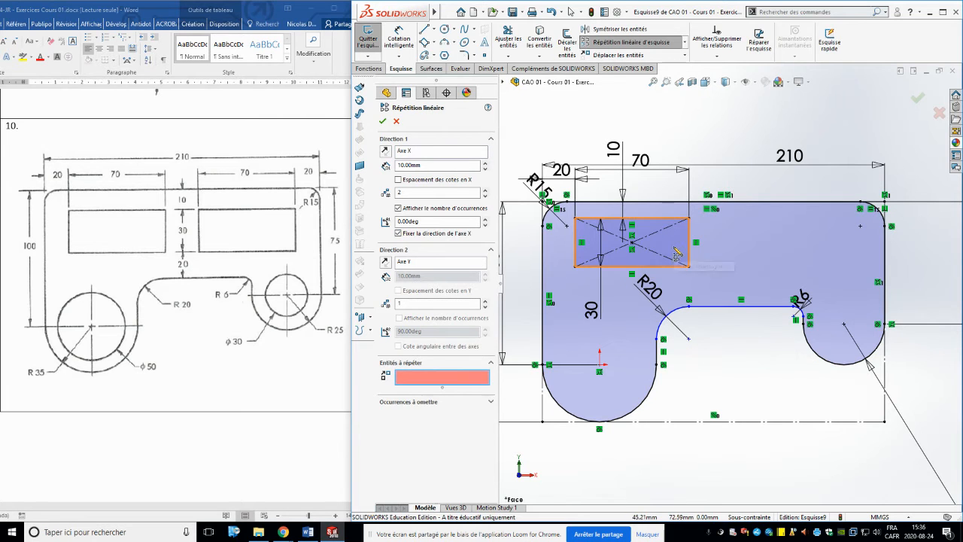
click(680, 252)
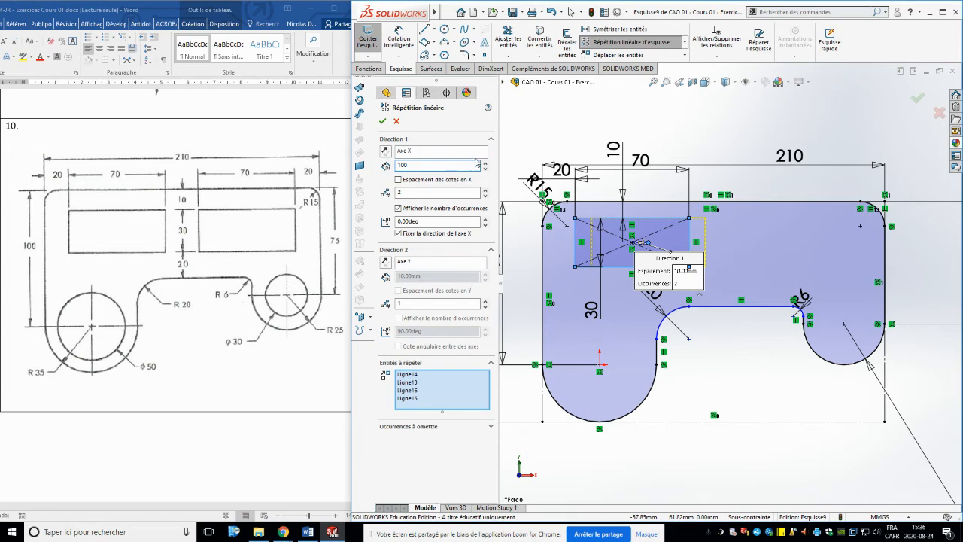
click(490, 138)
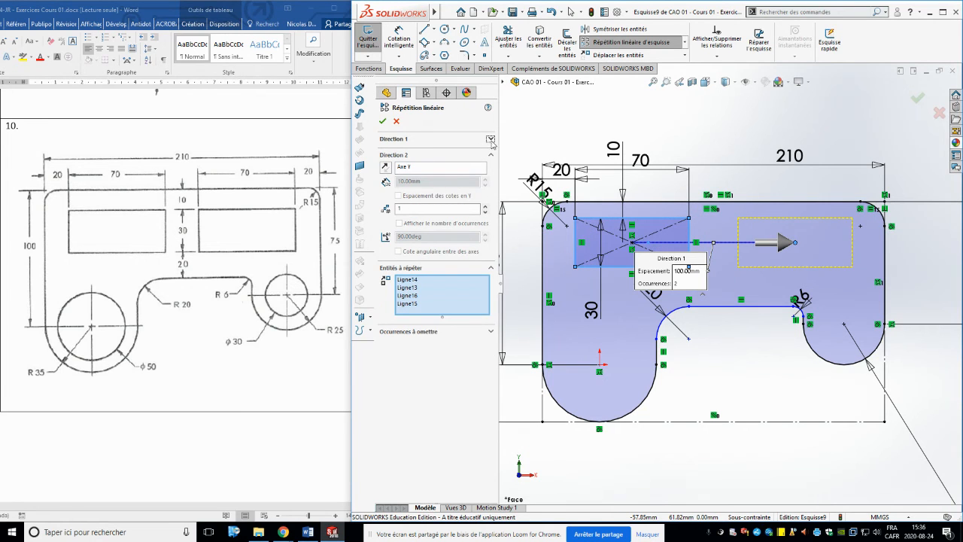
click(490, 139)
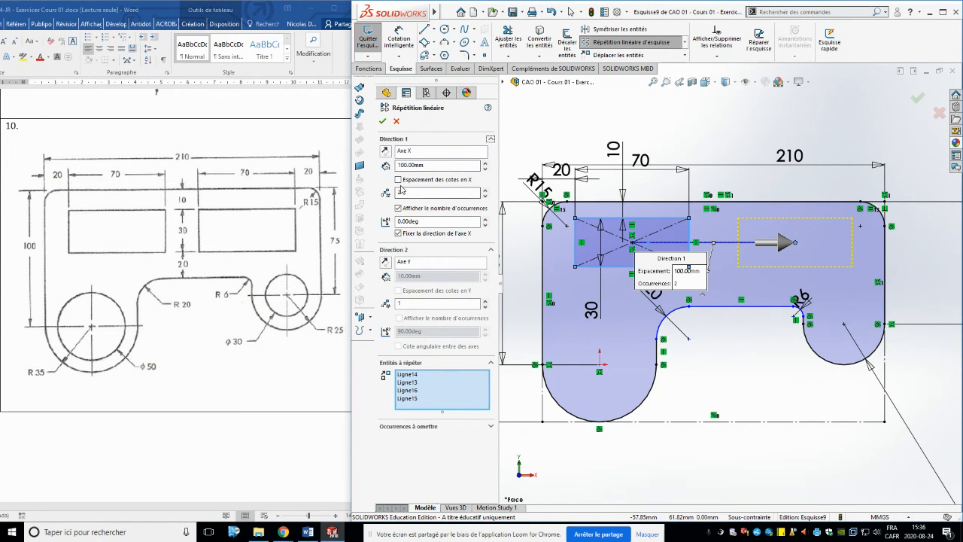
click(400, 181)
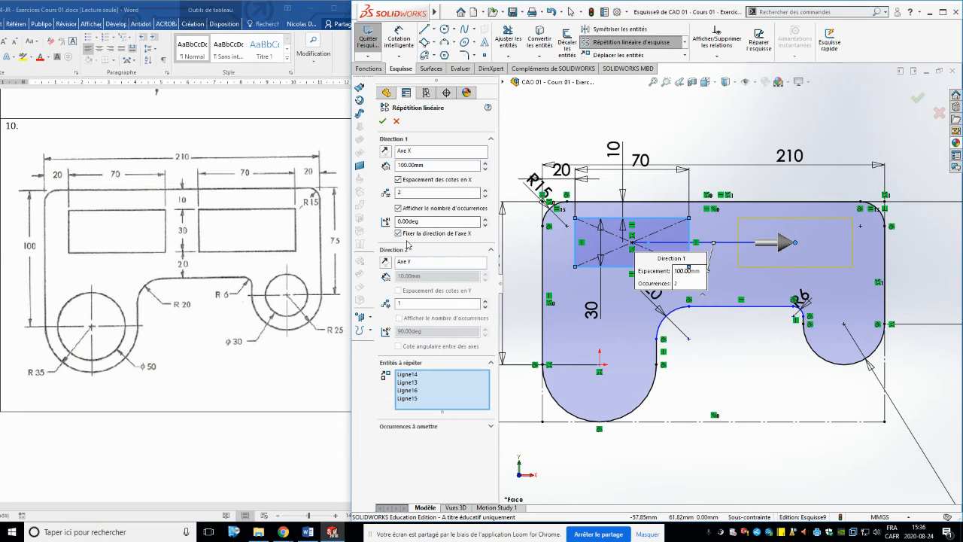
click(383, 122)
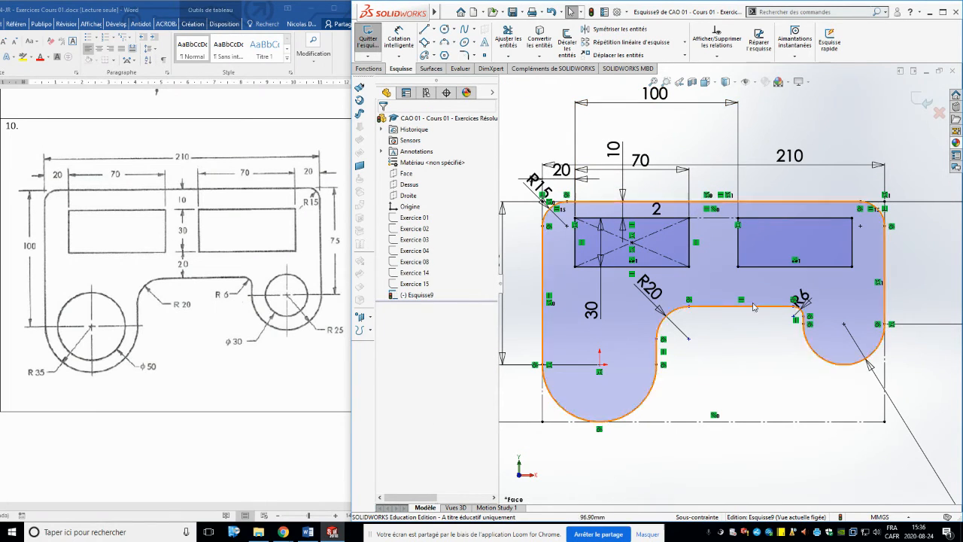
Examine the constraint status of the patterned right window and compare it with the left window.
scroll(804, 244, down, 5)
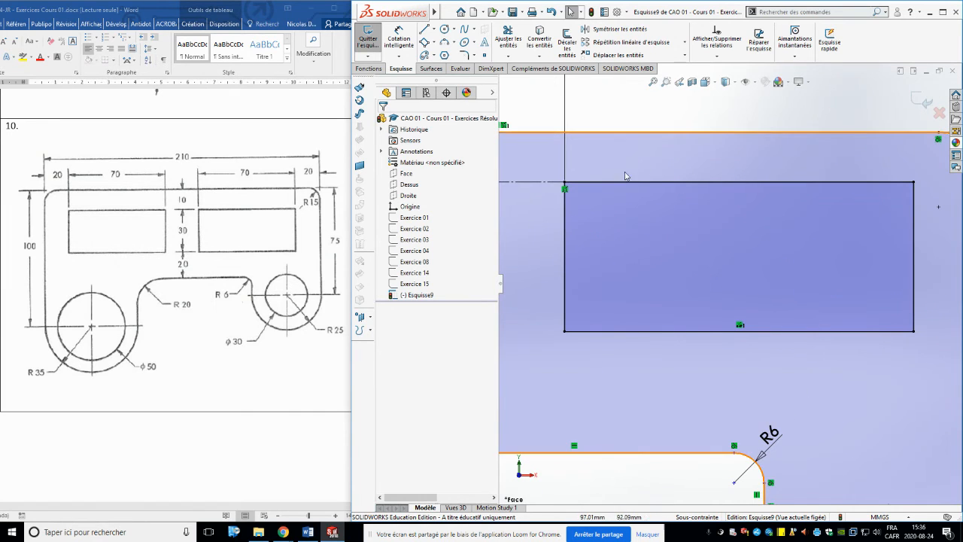
click(697, 264)
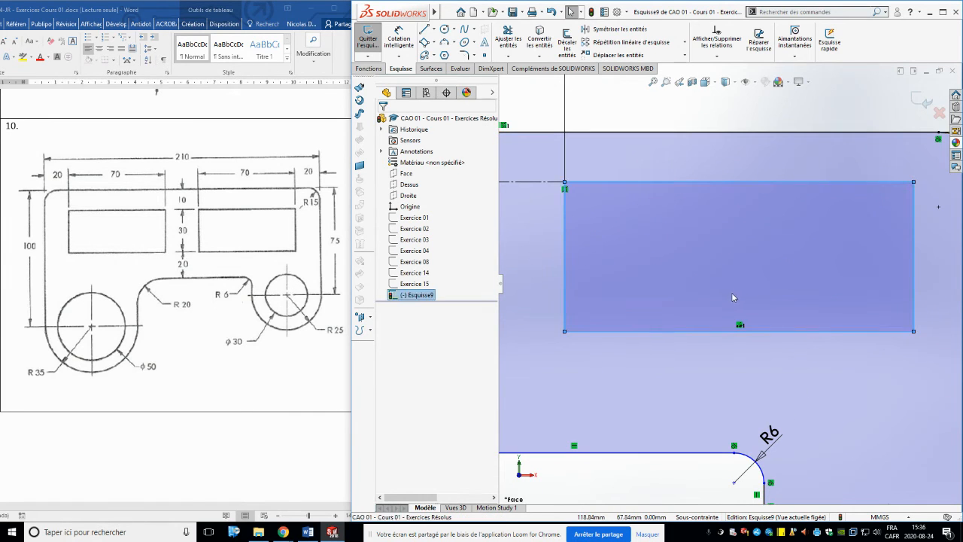
scroll(716, 292, up, 4)
scroll(616, 288, down, 4)
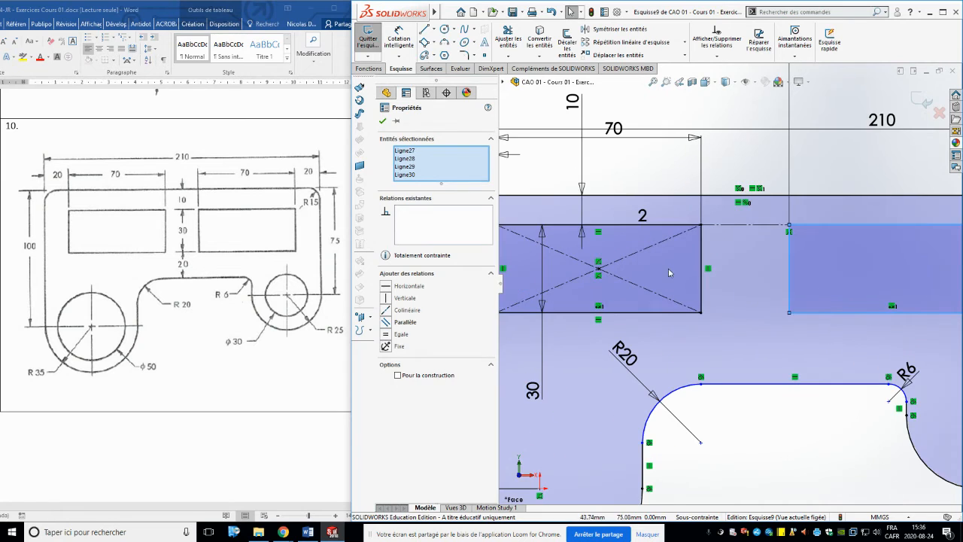
click(670, 272)
scroll(706, 304, up, 2)
click(624, 319)
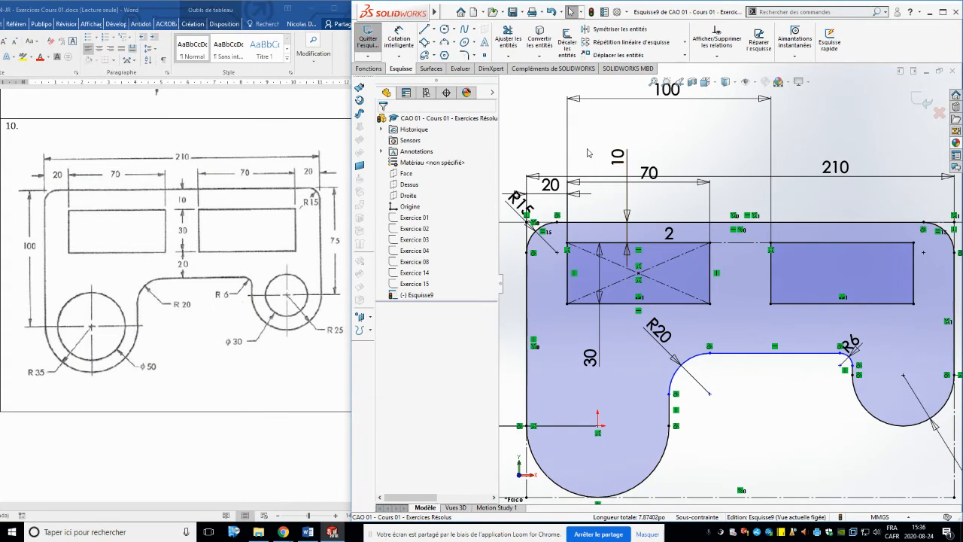
Dimension the vertical distance between the right window's bottom edge and the outline's horizontal line between the wheels as 20 mm.
click(399, 37)
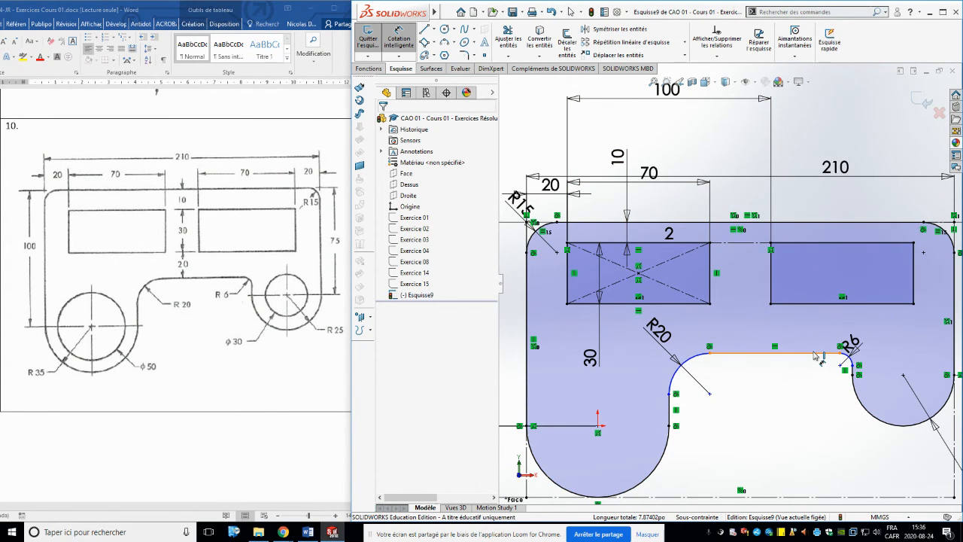
click(817, 357)
click(817, 304)
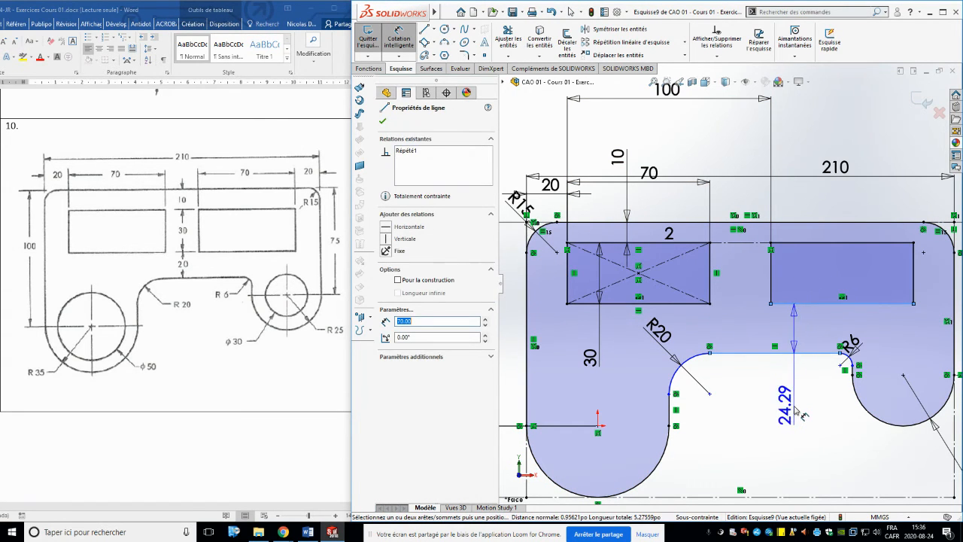
click(799, 412)
text(20)
key(Return)
key(f)
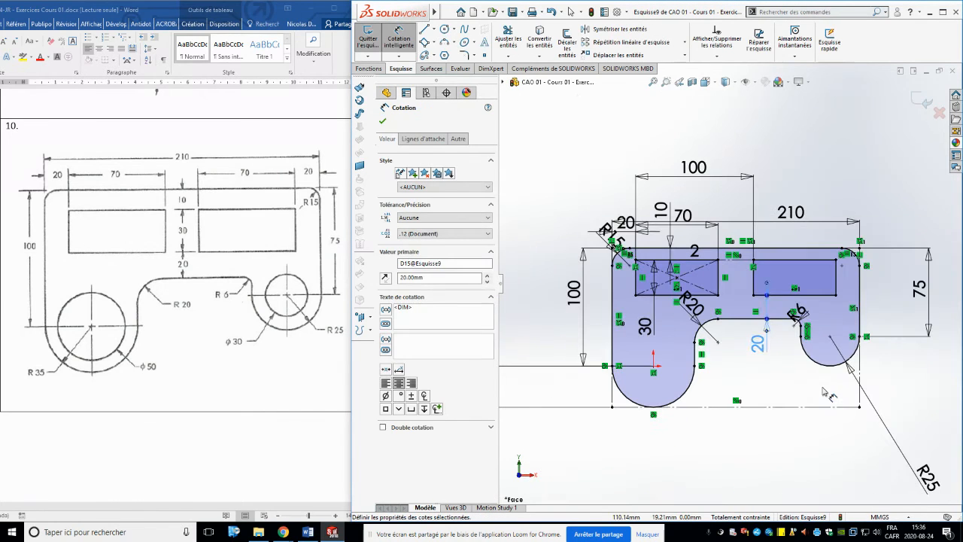
key(Escape)
scroll(792, 399, down, 2)
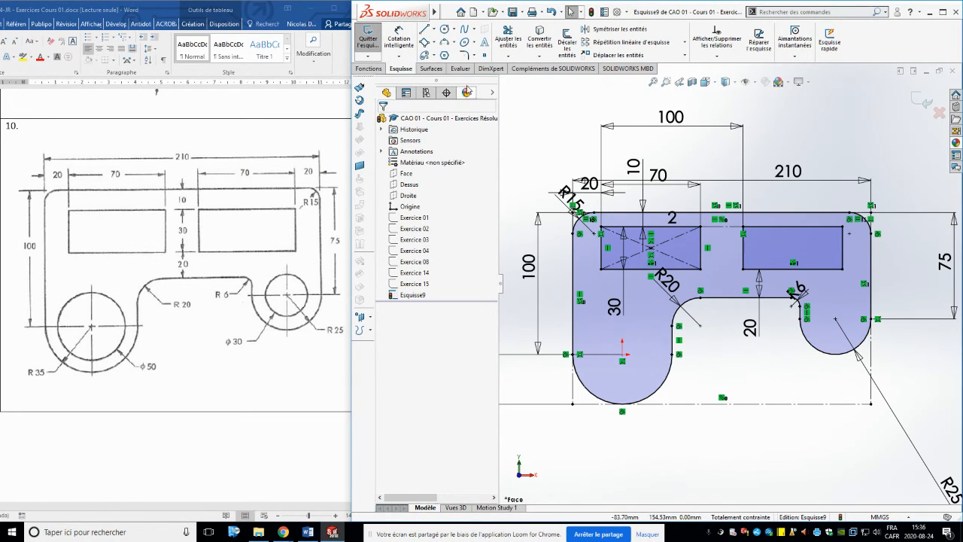
Sketch two wheel circles, about 34 mm in diameter centred on the origin and about 25 mm centred on the R25 arc's centre.
click(444, 29)
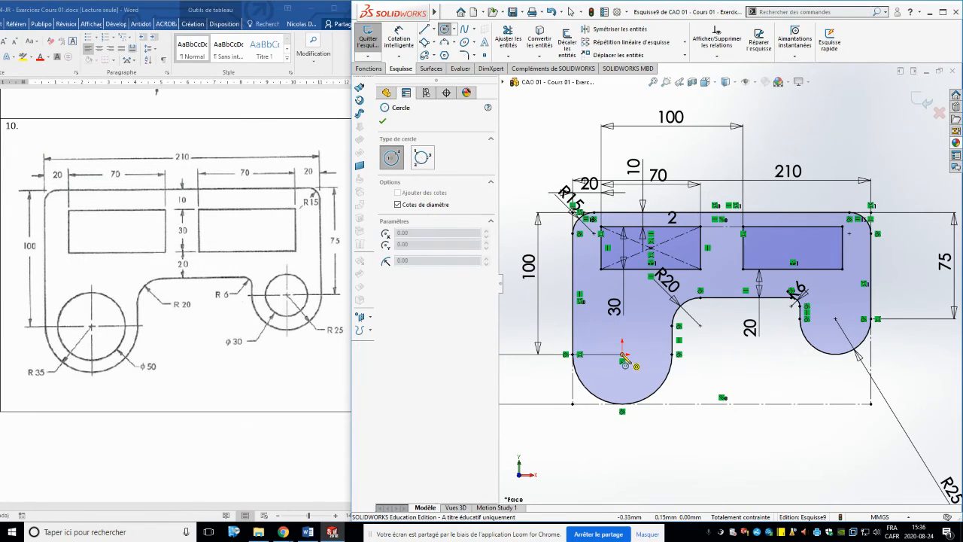
click(623, 353)
click(646, 353)
click(835, 319)
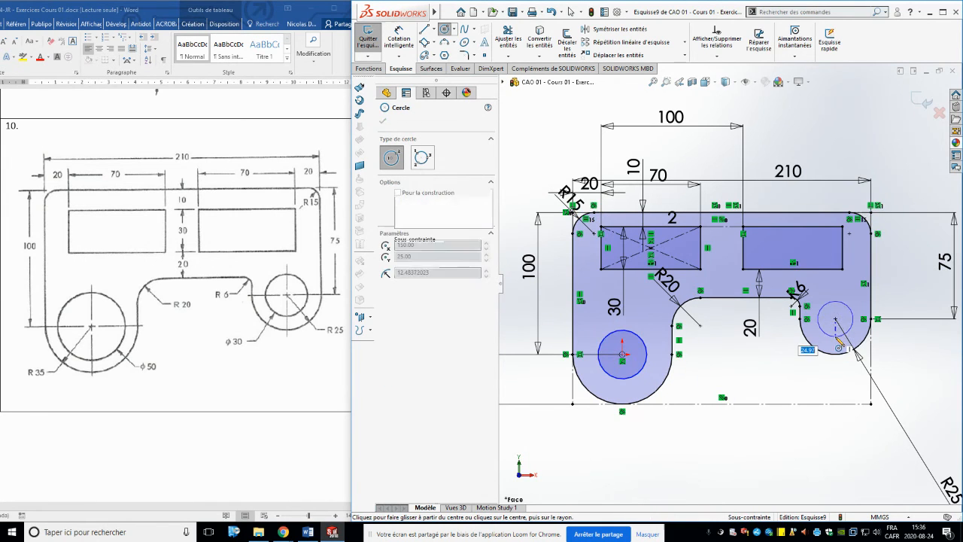
click(826, 333)
key(Escape)
Dimension the left wheel circle's diameter as 50 mm.
right_drag(828, 493, 815, 378)
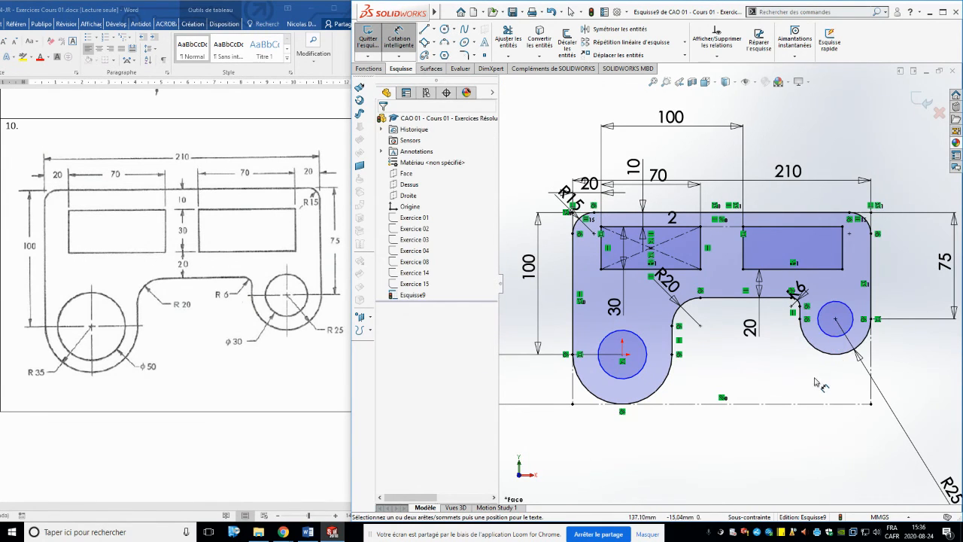
click(647, 384)
click(741, 444)
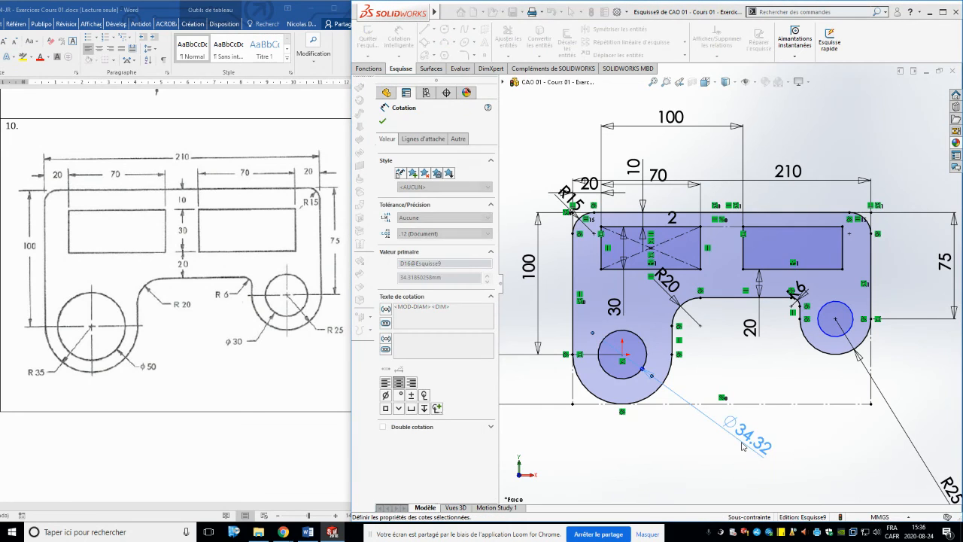
text(50)
key(Return)
Dimension the right wheel circle's diameter as 30 mm.
click(819, 342)
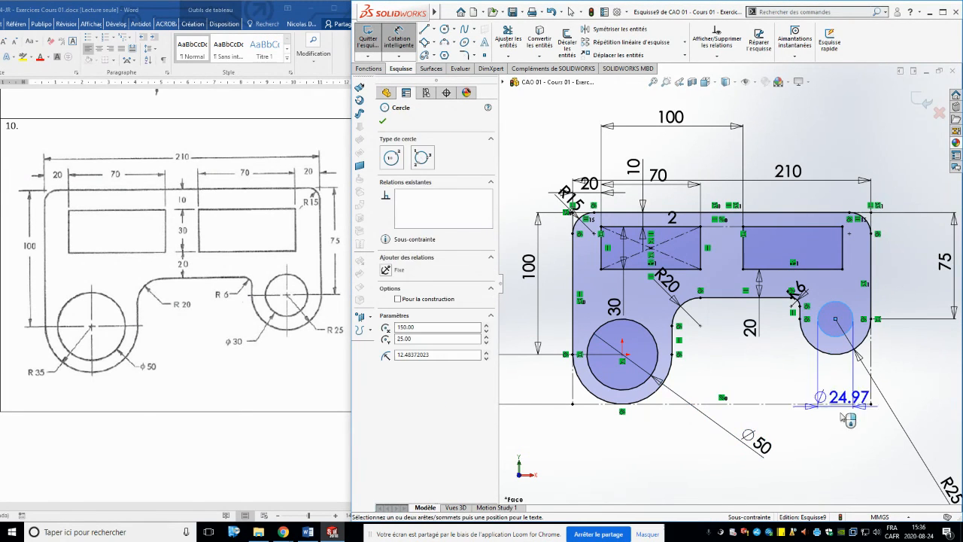
click(835, 419)
text(30)
key(Return)
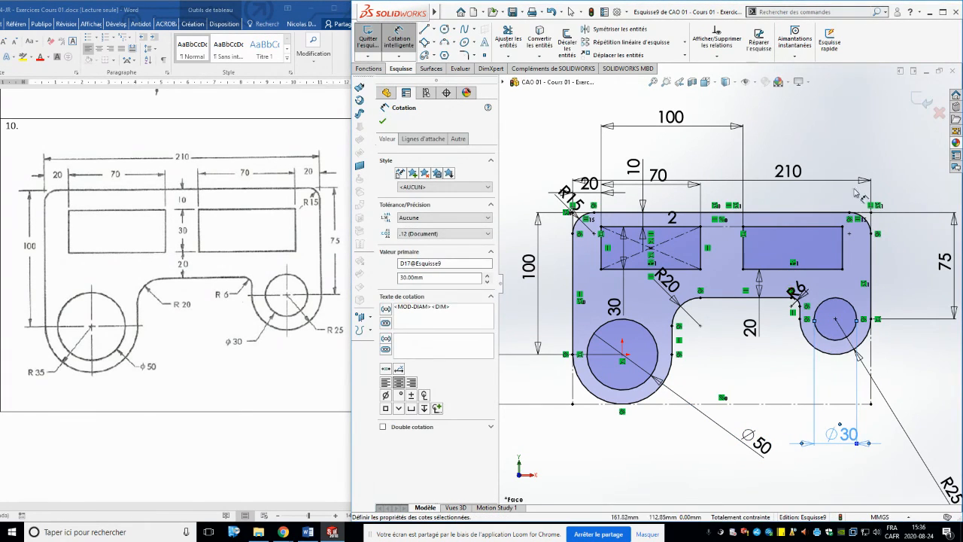
mouse_move(283, 532)
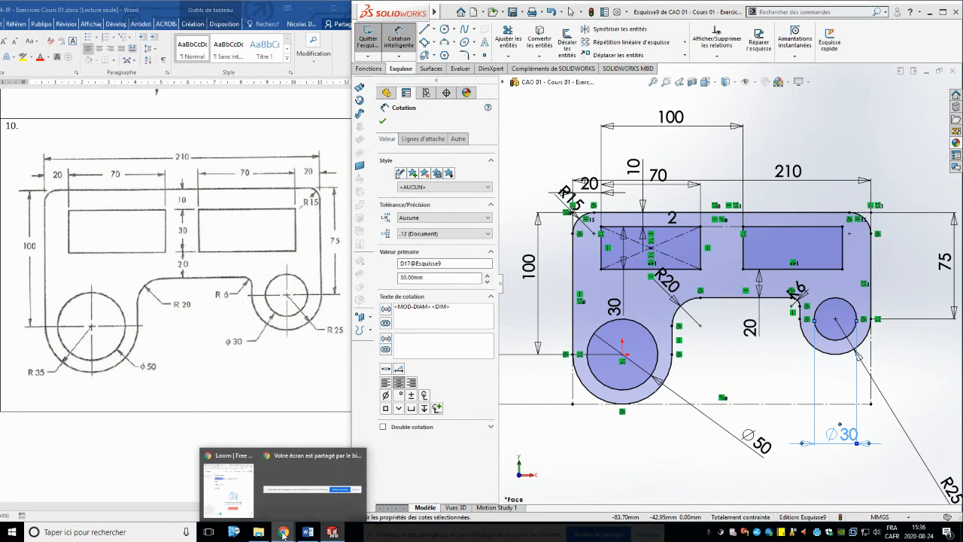